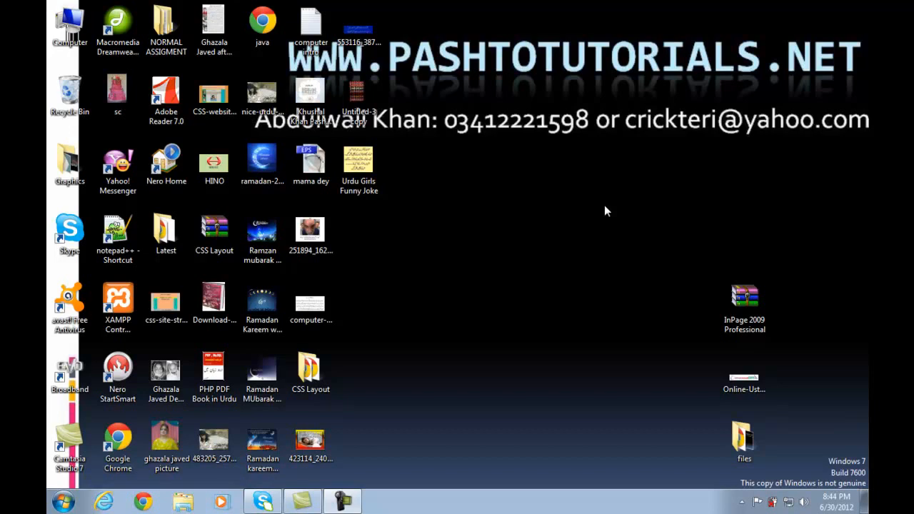
left_click_drag(604, 205, 315, 334)
left_click(463, 270)
right_click(463, 270)
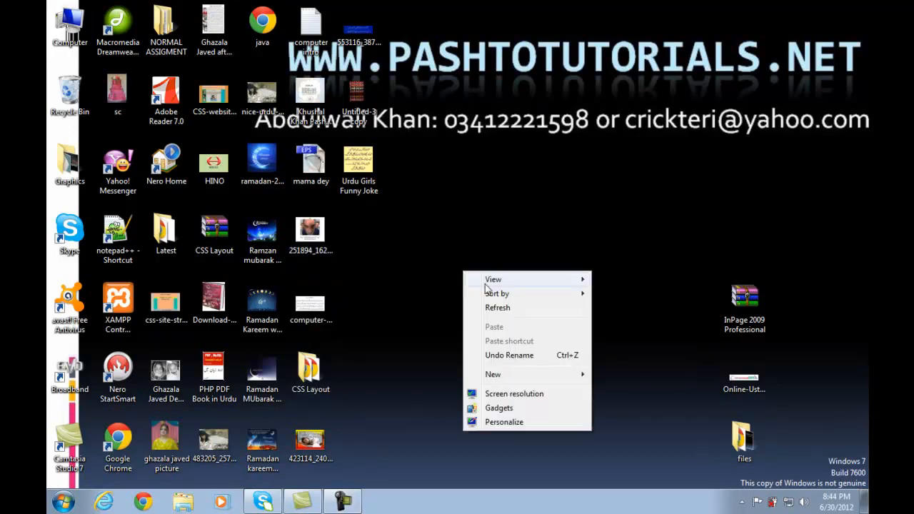
left_click(513, 311)
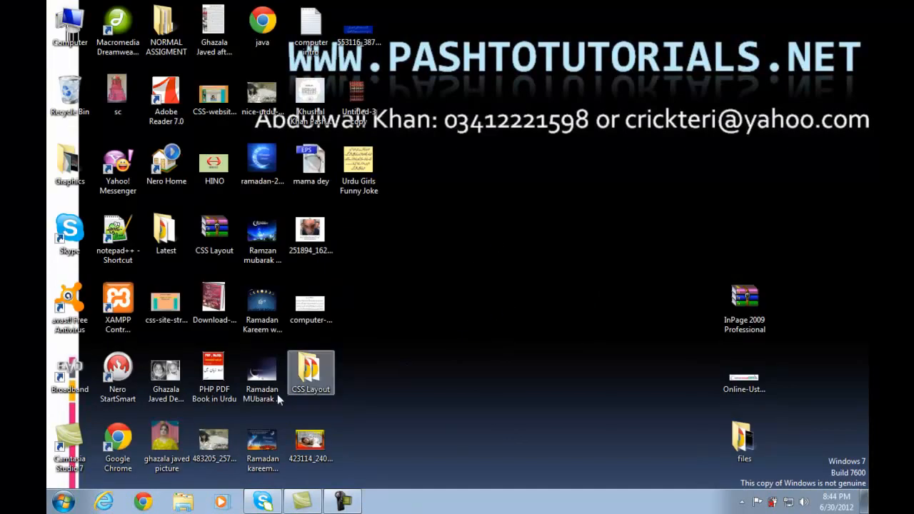
Launch Microsoft Office Excel 2007 and enlarge the blank worksheet to 280% zoom.
left_click(62, 502)
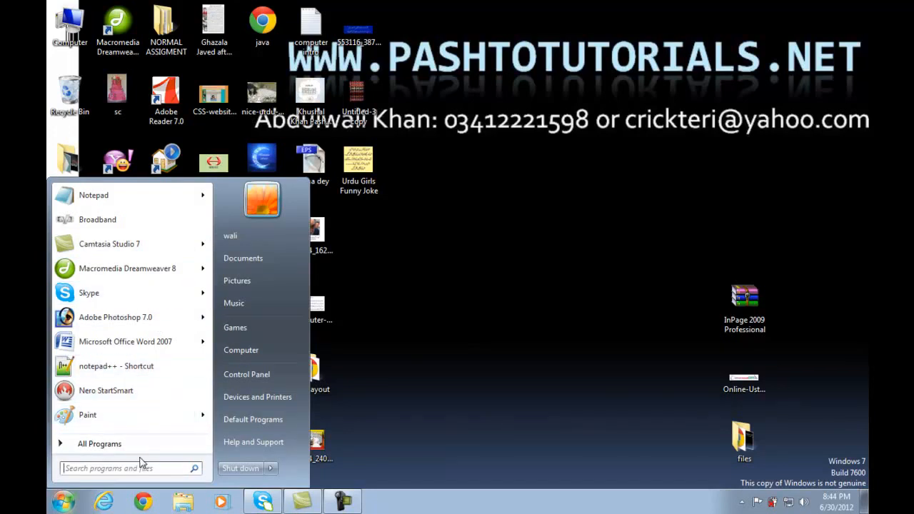
type("excel")
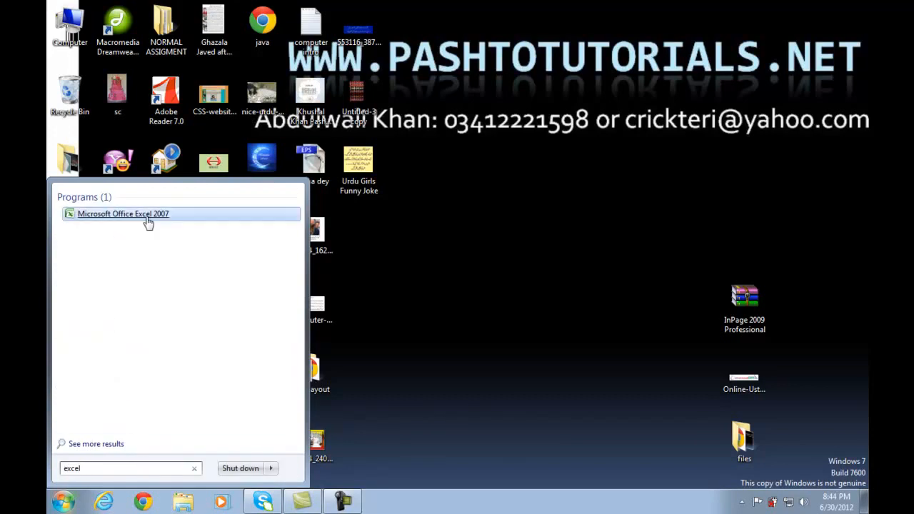
left_click(148, 218)
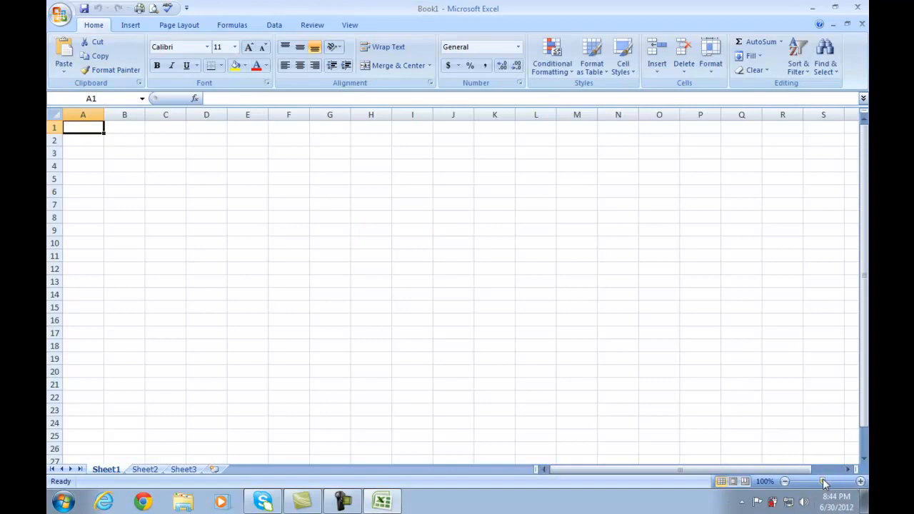
left_click_drag(823, 483, 841, 490)
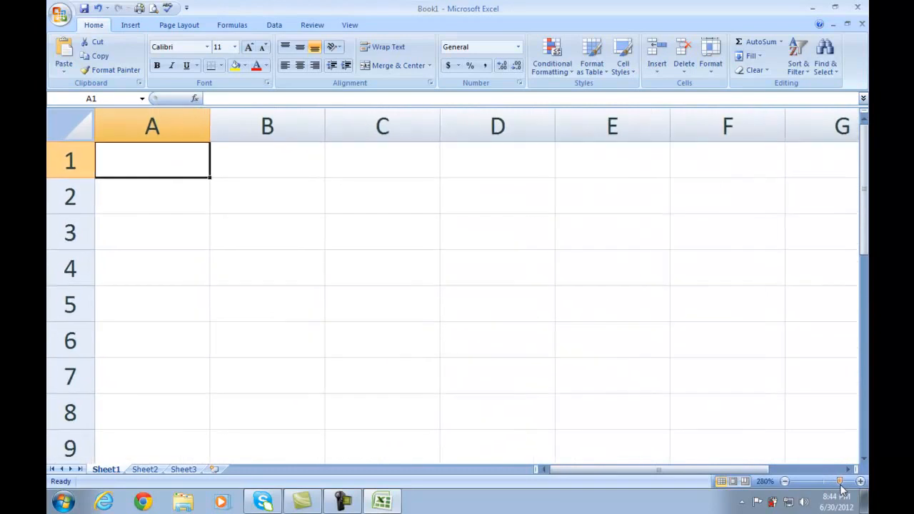
left_click(560, 329)
left_click(303, 215)
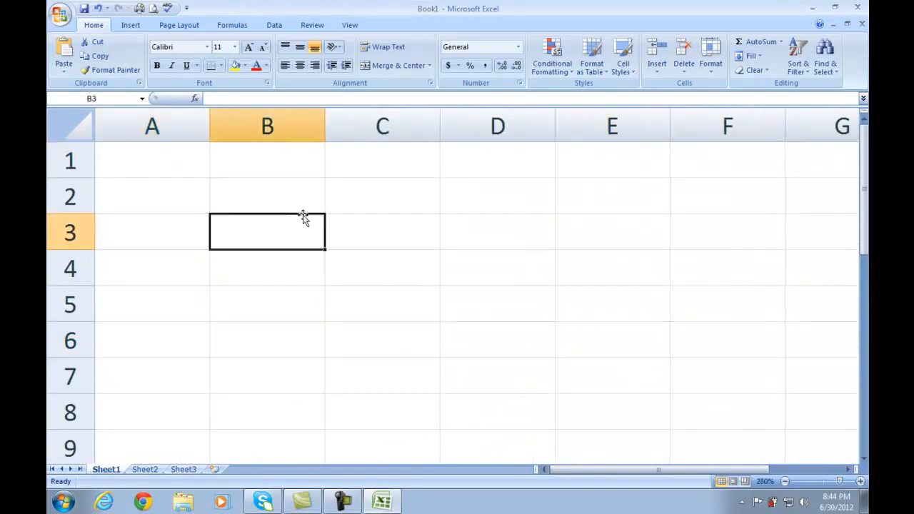
left_click(212, 167)
left_click(177, 164)
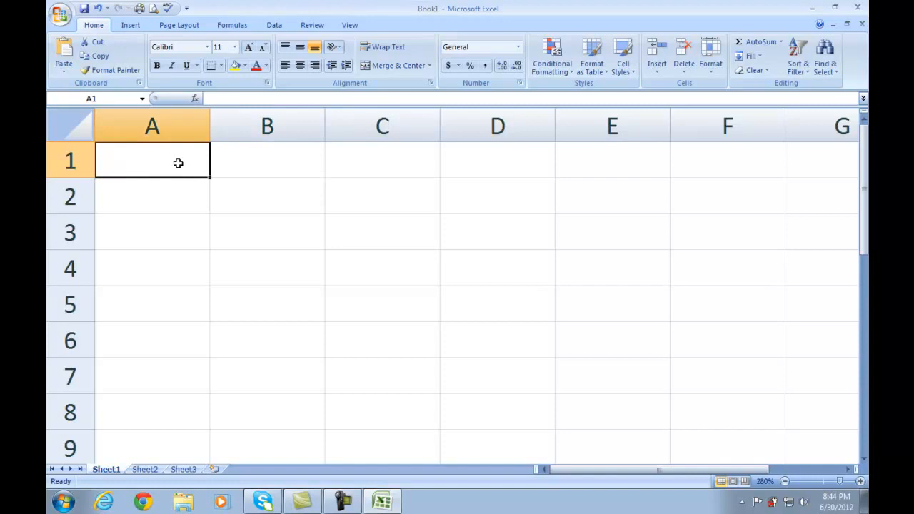
left_click(295, 245)
left_click(224, 191)
left_click(152, 167)
left_click_drag(183, 157, 606, 364)
left_click(518, 287)
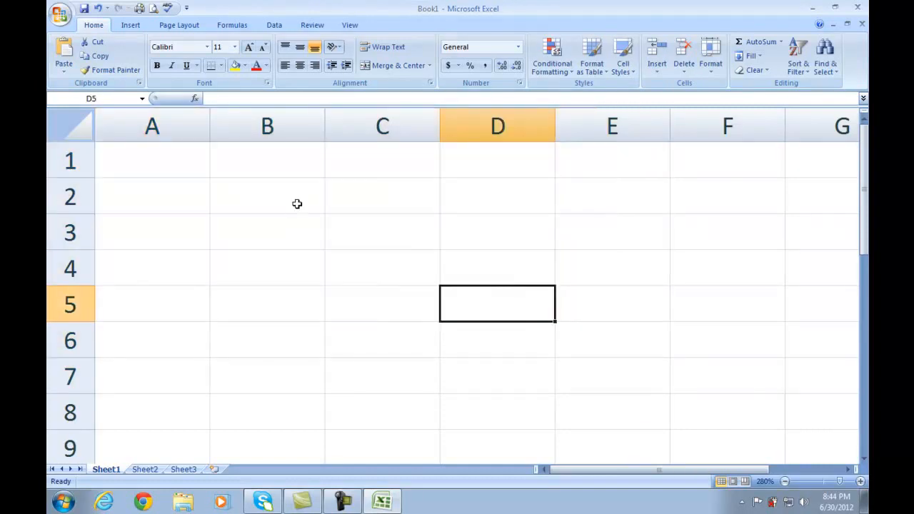
left_click(194, 175)
left_click(272, 195)
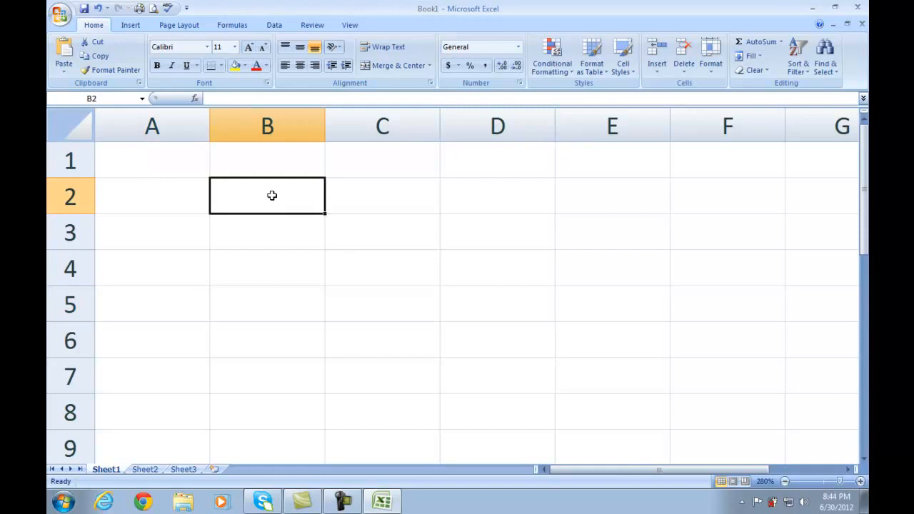
left_click(238, 237)
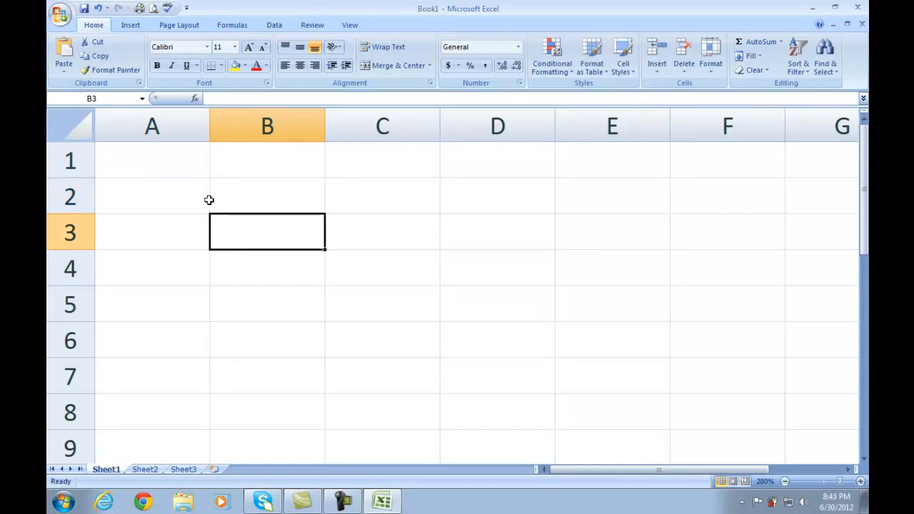
left_click(278, 191)
left_click(281, 221)
Enter 453 in cell B2 and the text fsgdf in cell B3.
left_click(276, 202)
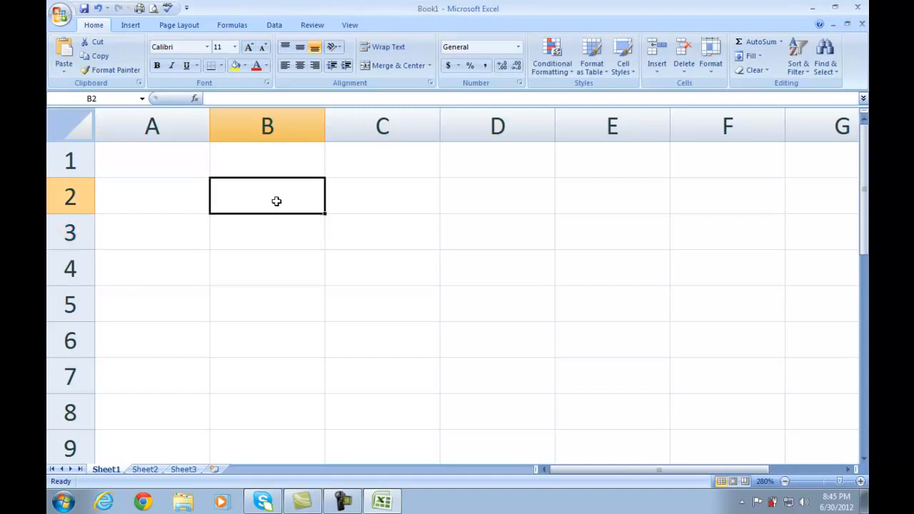
type("453")
left_click(272, 228)
type("fsgdf")
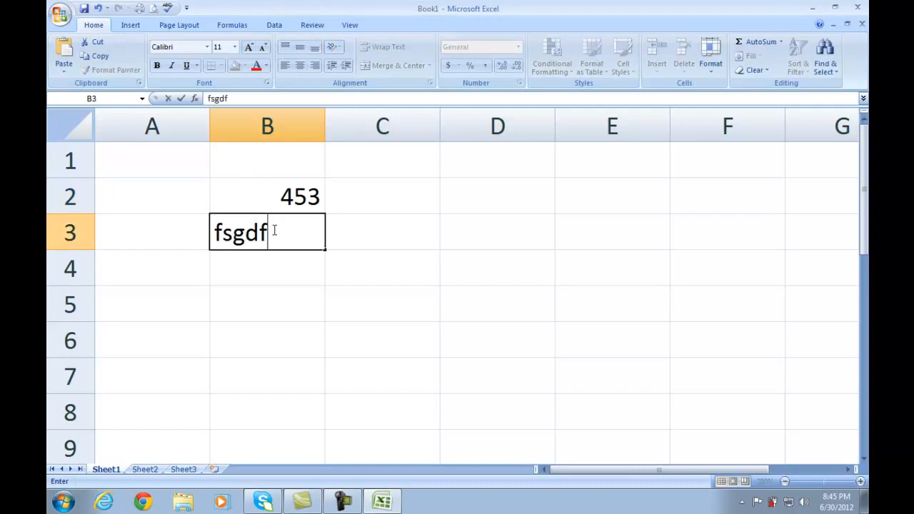
left_click(336, 294)
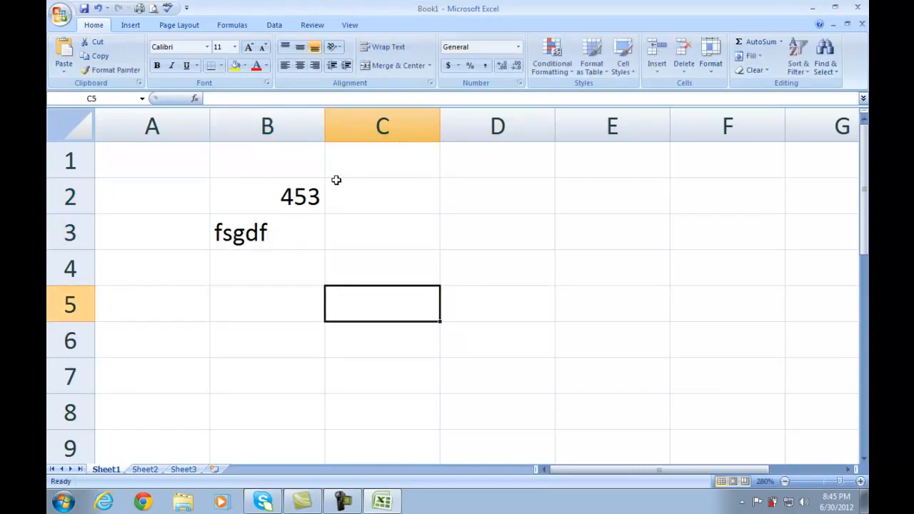
Cut the text fsgdf from cell B3 and paste it into cell D3.
left_click_drag(282, 196, 278, 233)
left_click(278, 234)
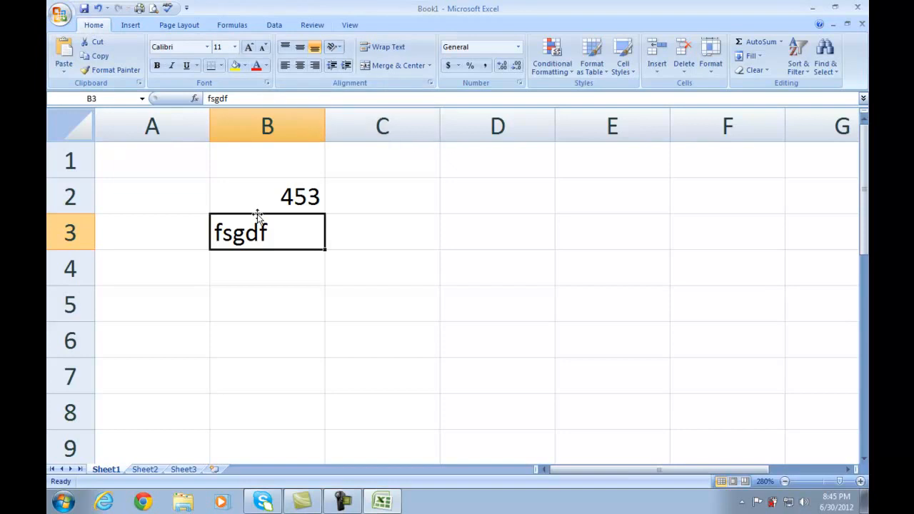
left_click(98, 43)
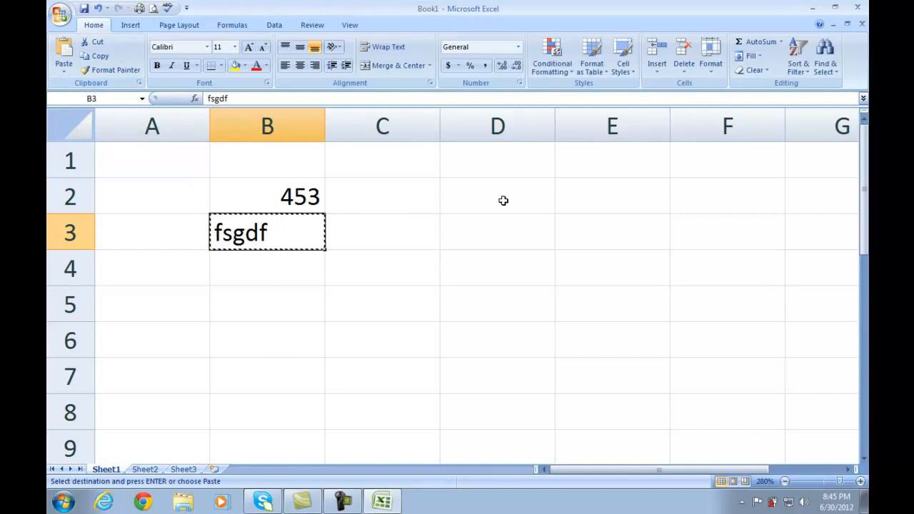
left_click(506, 235)
left_click(69, 70)
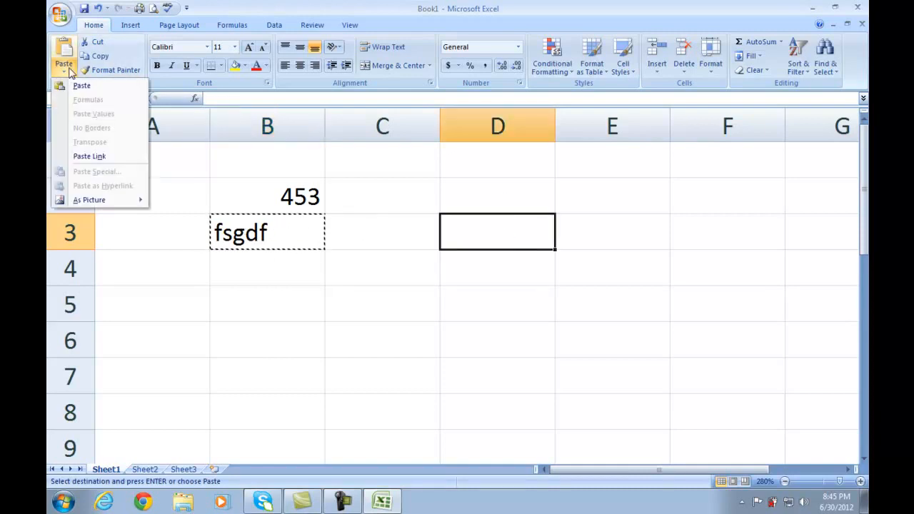
left_click(67, 58)
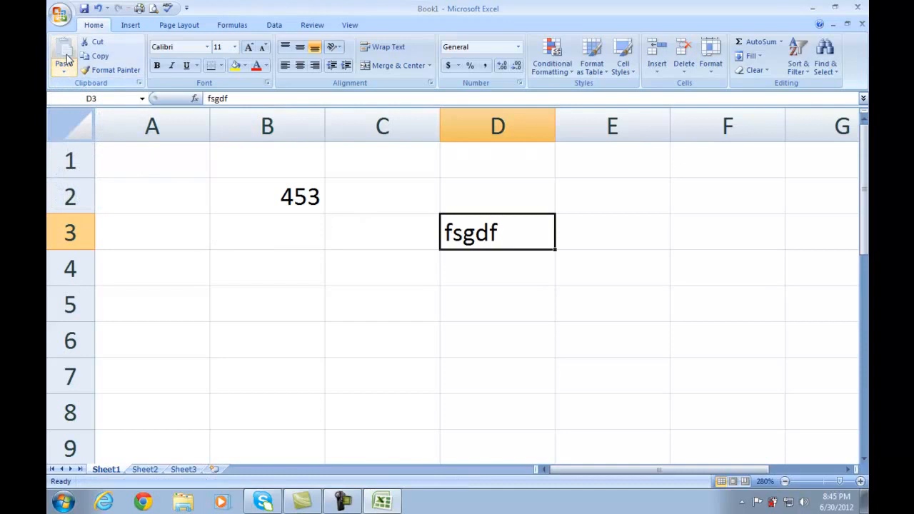
left_click(265, 236)
left_click(506, 235)
Copy the number in cell B2 and paste it into cell C4.
left_click(319, 199)
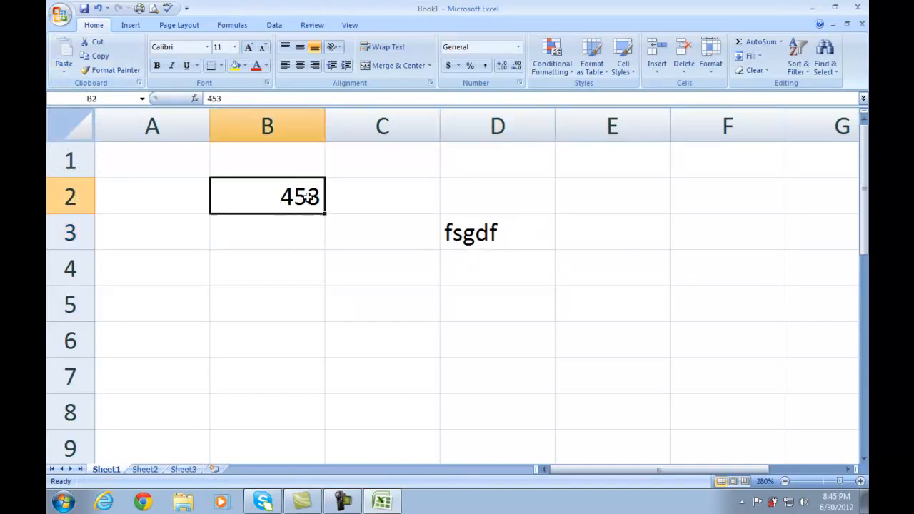
left_click(96, 55)
left_click(364, 281)
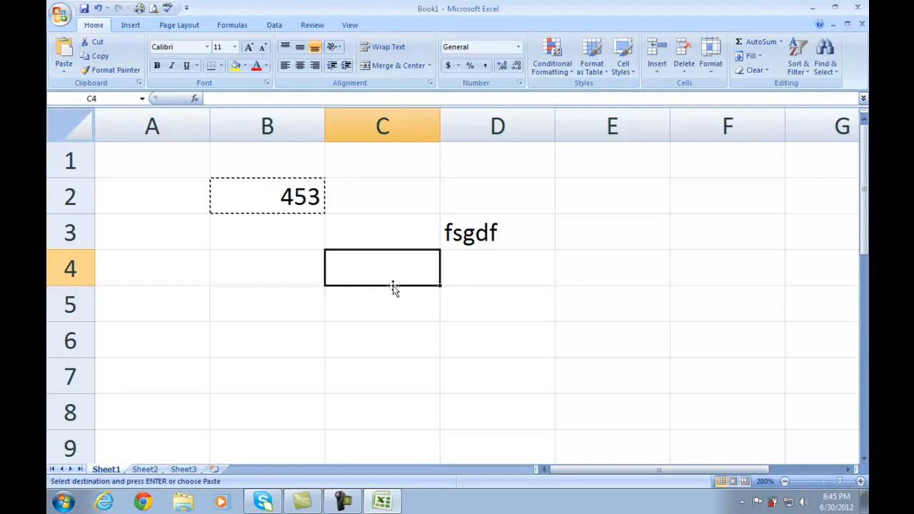
left_click(68, 66)
left_click(80, 86)
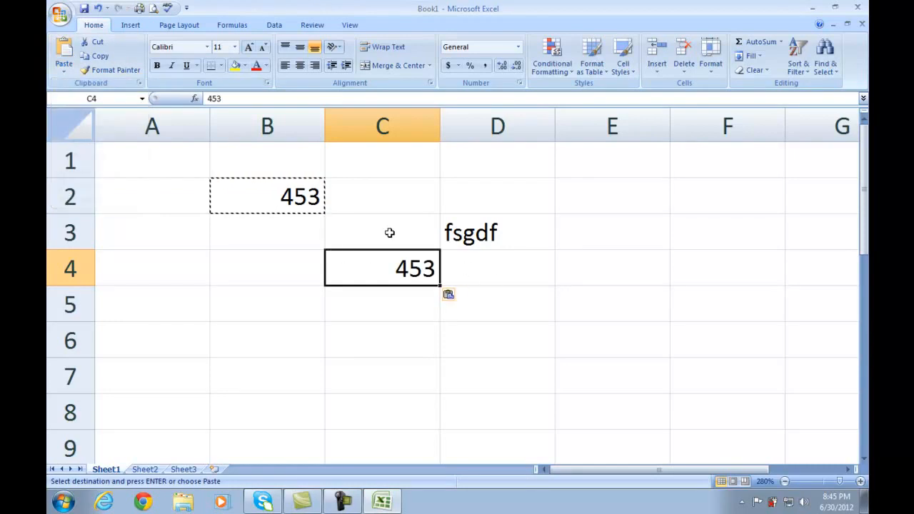
Try clearing cell B2, undo the deletion, and copy the cell again.
left_click(515, 268)
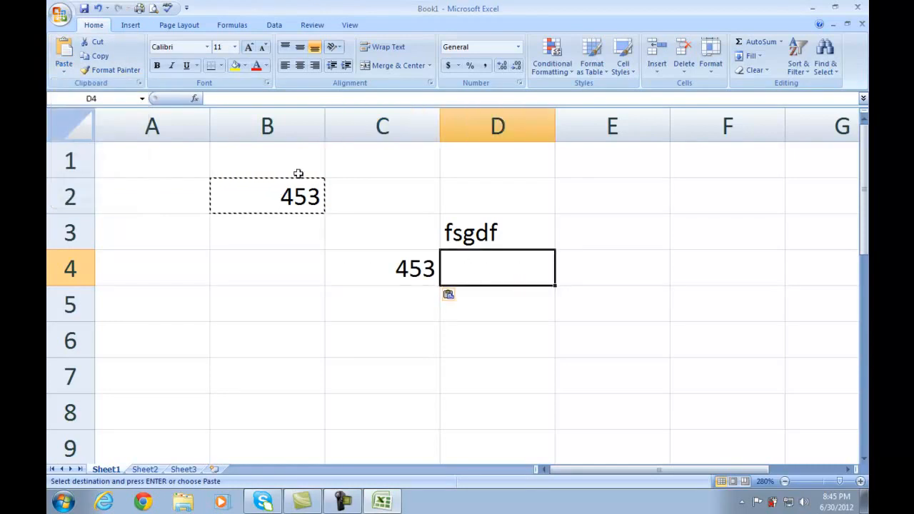
left_click(273, 197)
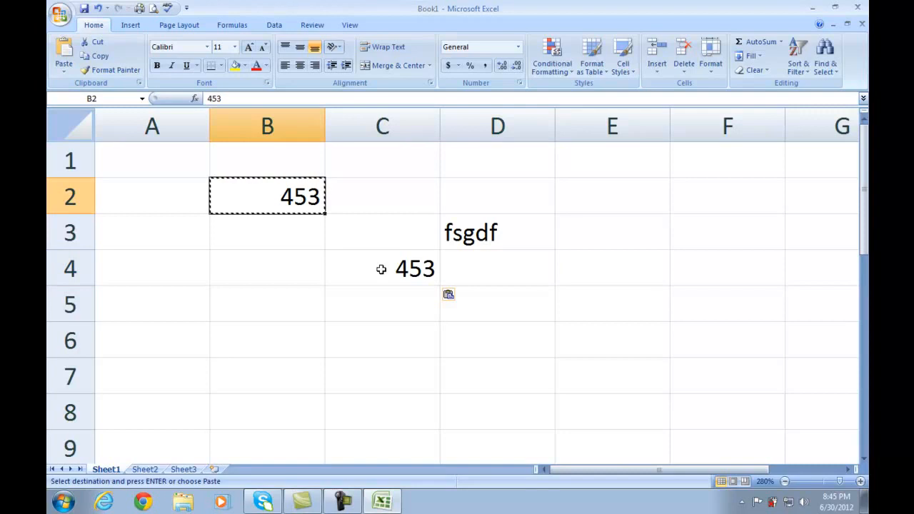
key("Delete")
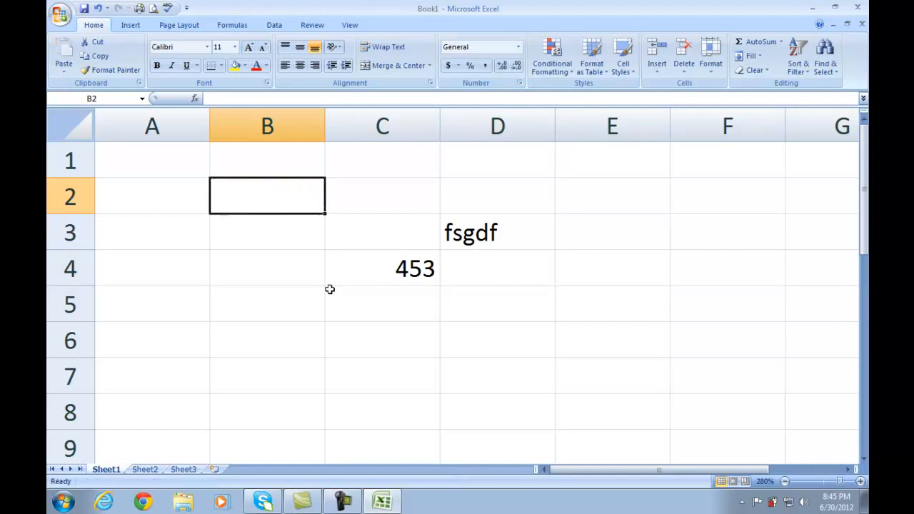
key("ctrl+z")
key("ctrl+c")
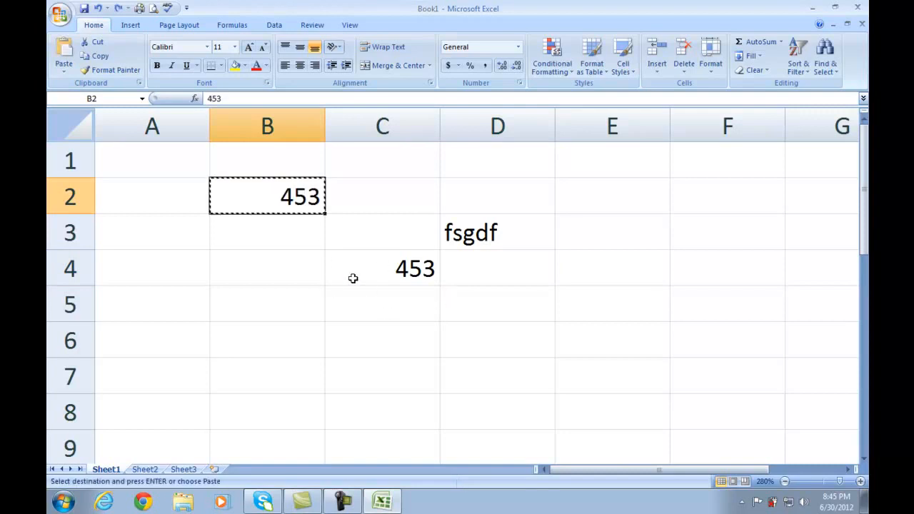
left_click(379, 314)
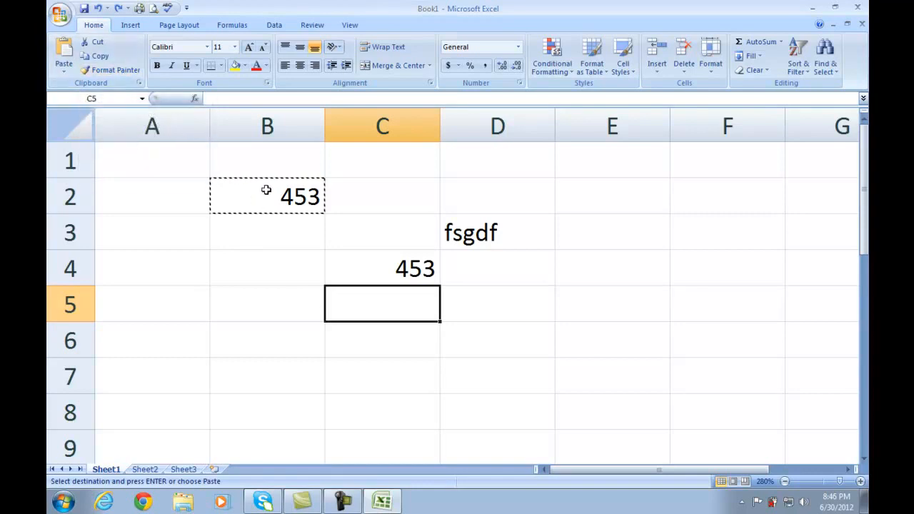
Format cell B2 with font size 12, yellow fill, all borders, bold text and red font colour.
left_click(299, 199)
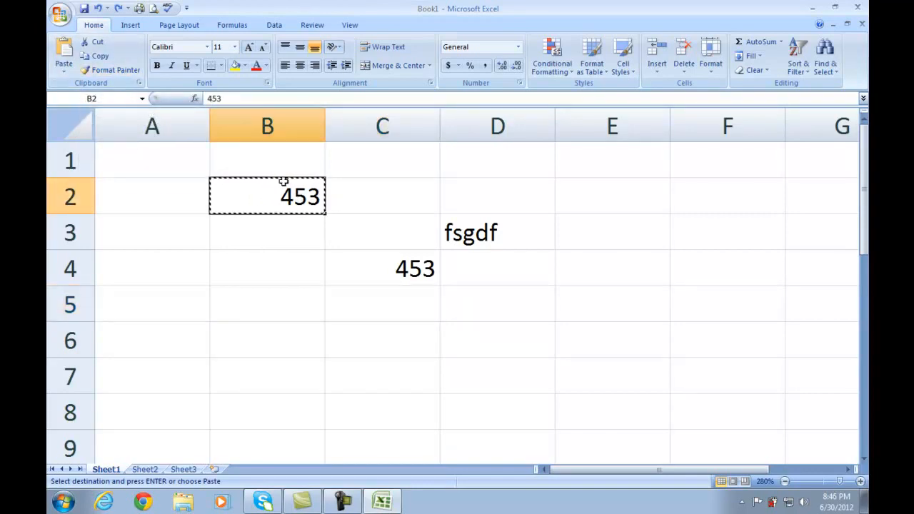
left_click(250, 47)
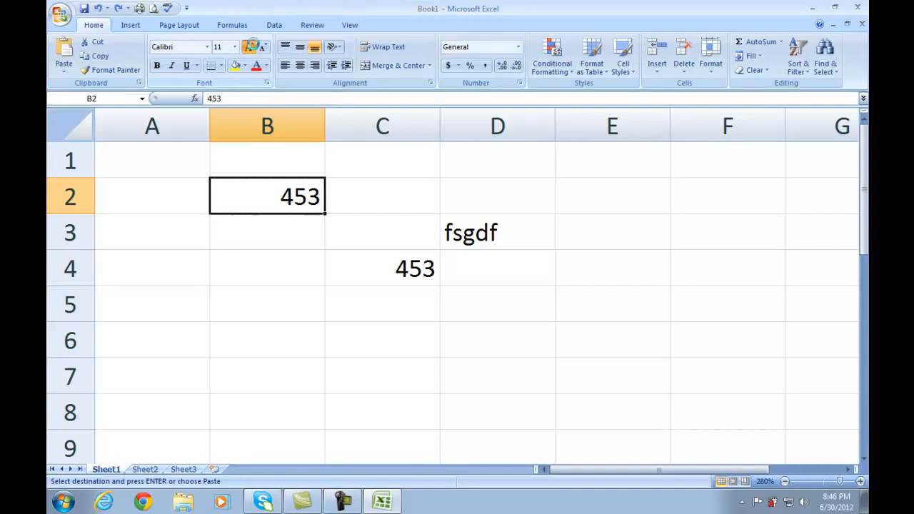
left_click(235, 66)
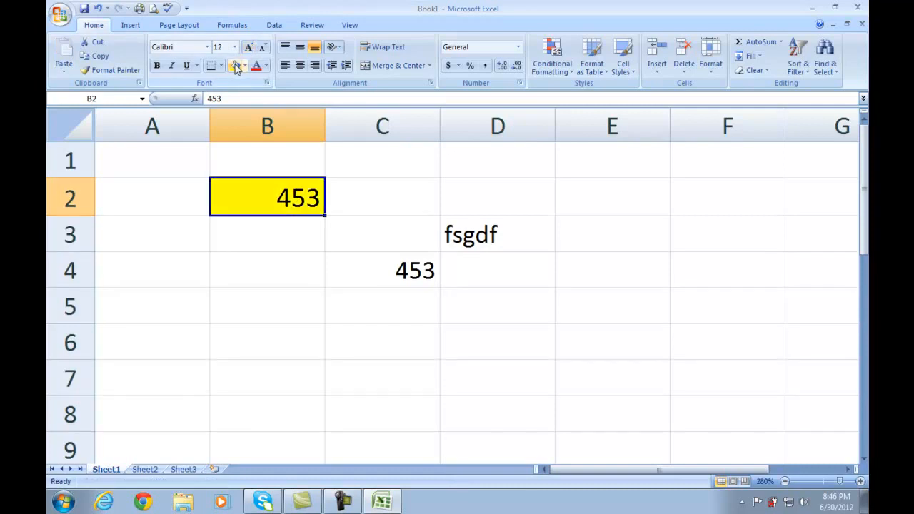
left_click(221, 65)
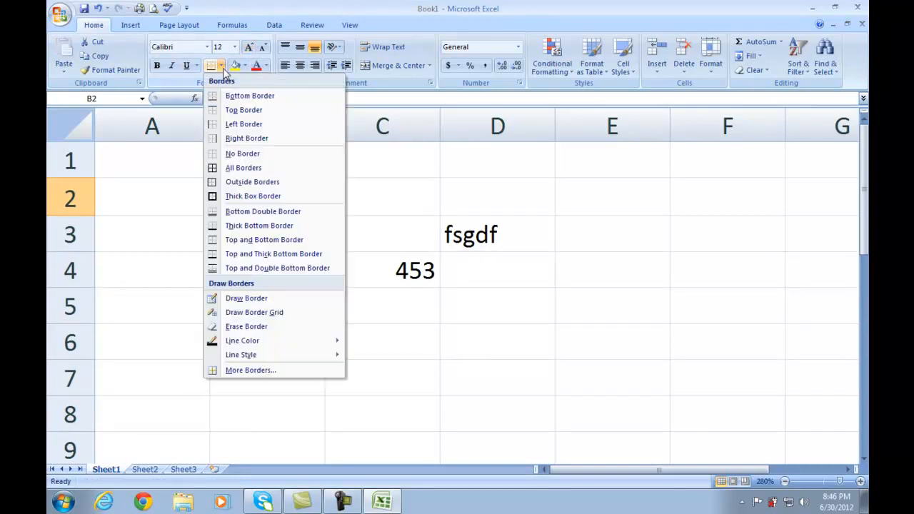
left_click(243, 168)
left_click(156, 65)
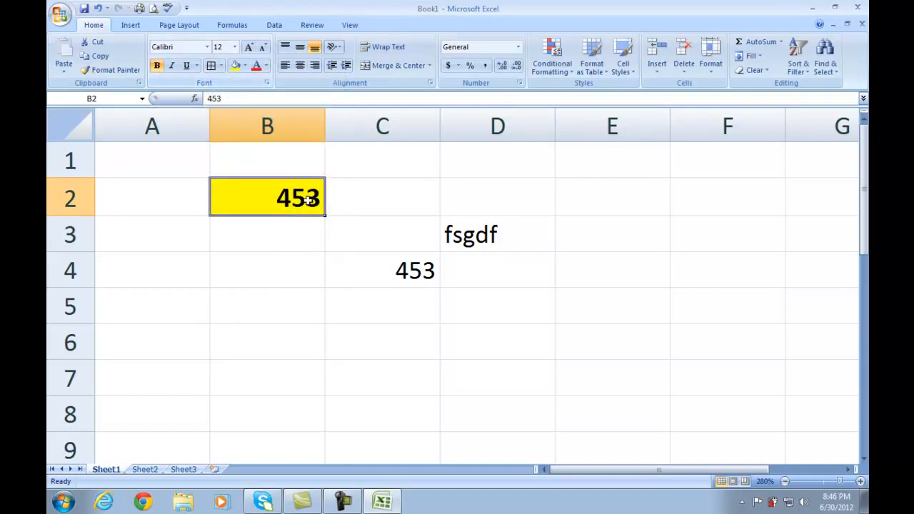
left_click(256, 65)
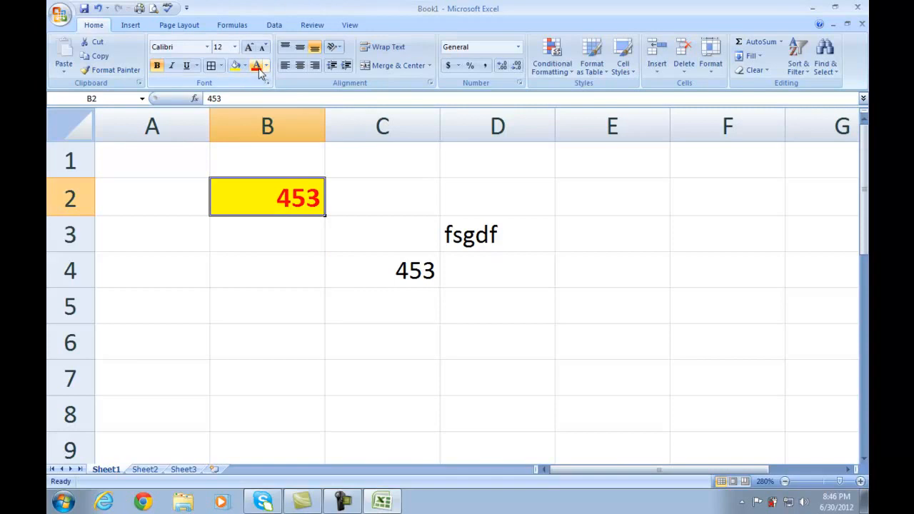
left_click(327, 290)
left_click(288, 187)
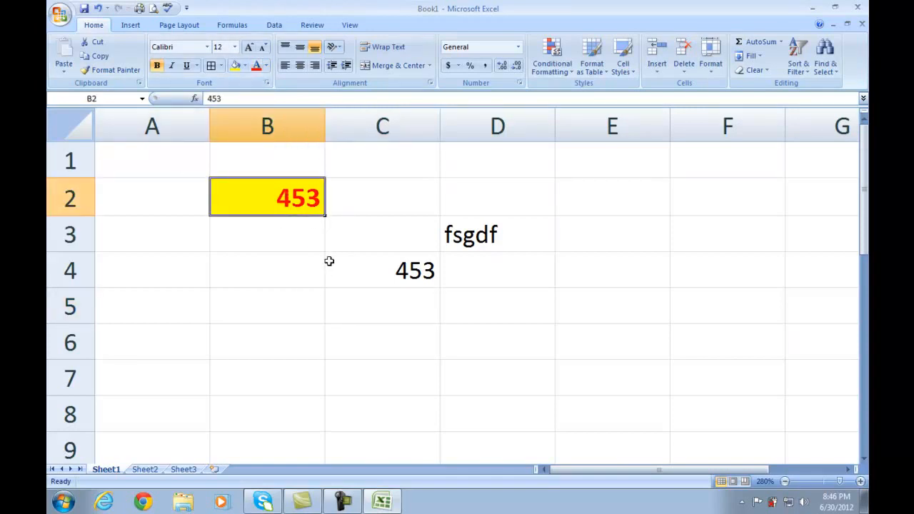
Copy the formatting of cell B2 onto the text in cell D3 with Format Painter.
left_click(265, 227)
left_click(268, 209)
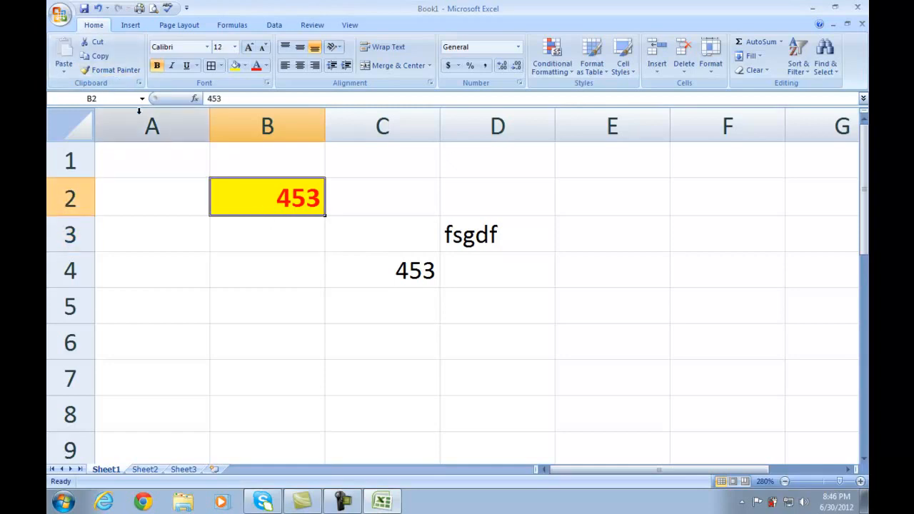
left_click(130, 73)
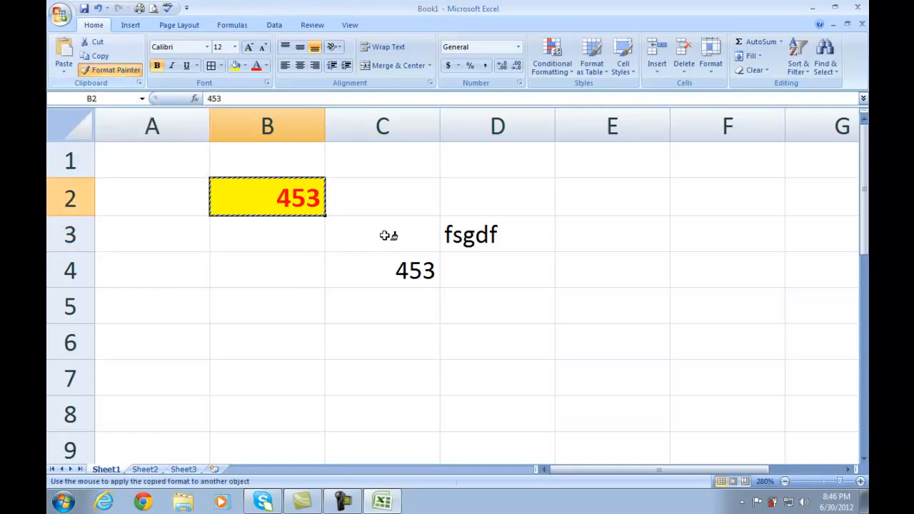
left_click(483, 236)
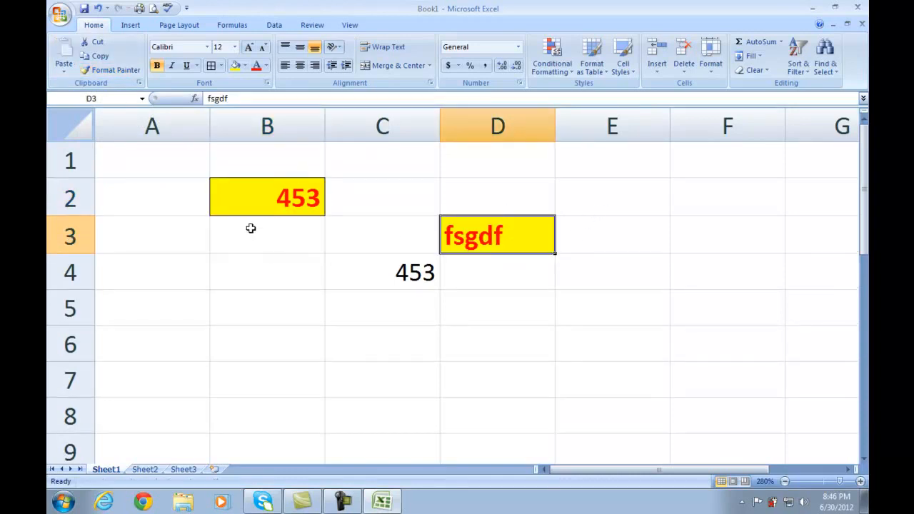
left_click(288, 198)
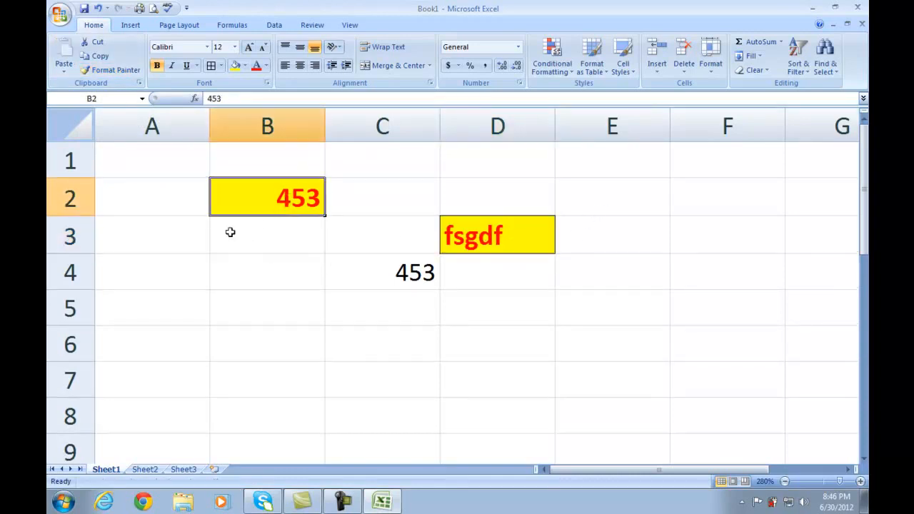
Enter sf in cell A5, 34 in cell B5, and fsd in both B7 and A7.
left_click(149, 311)
type("sf")
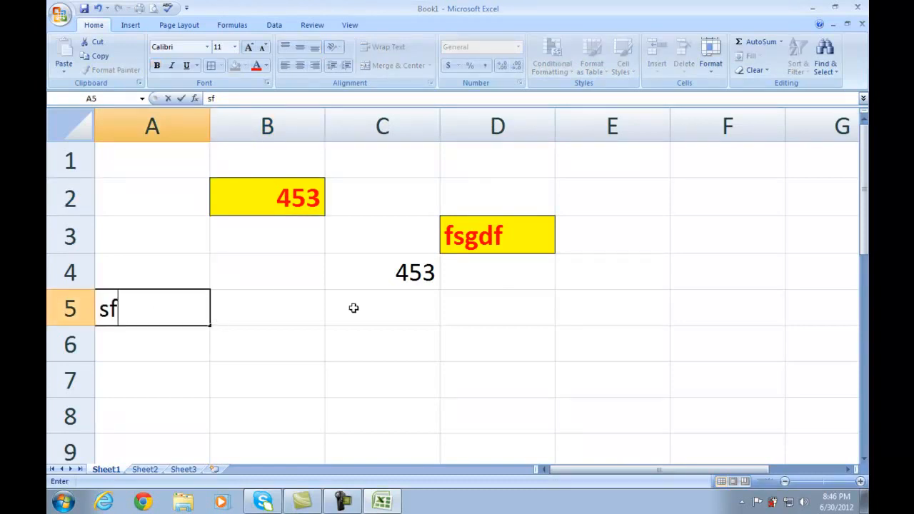
left_click(276, 310)
type("34")
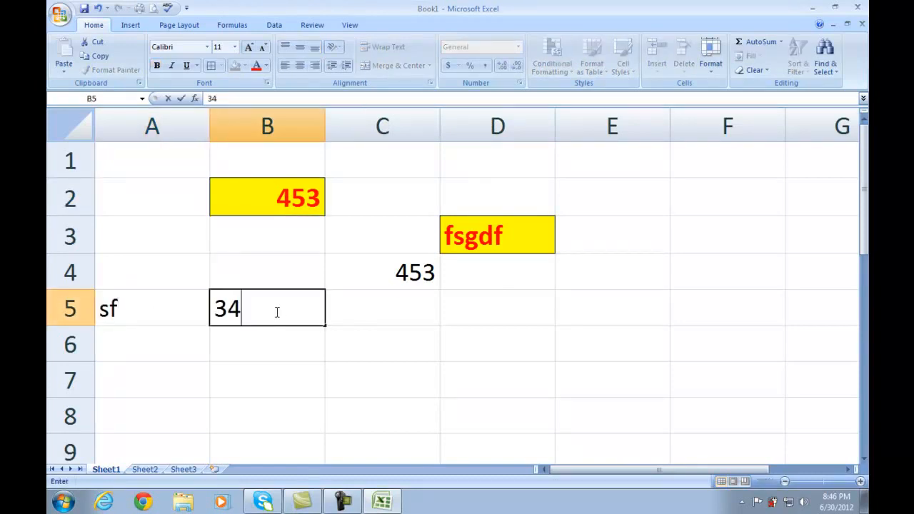
left_click(264, 379)
type("fsd")
left_click(175, 376)
type("fsd")
left_click(275, 369)
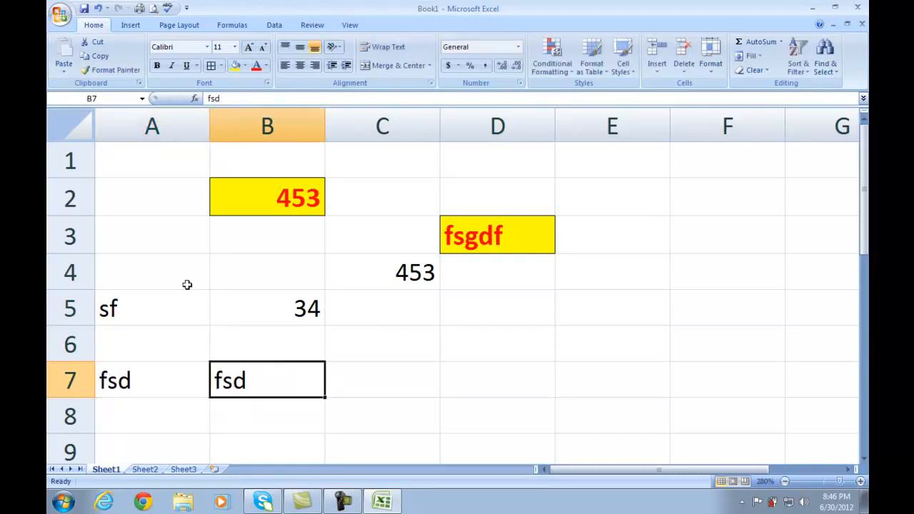
Lock Format Painter on cell B2's formatting and apply it to cells A5, A7, B7, B5 and C4.
left_click(236, 190)
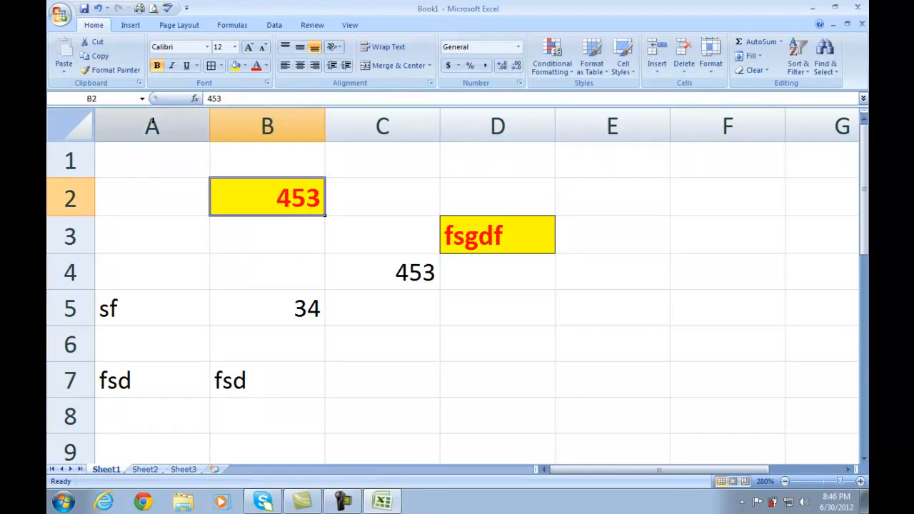
left_click(130, 75)
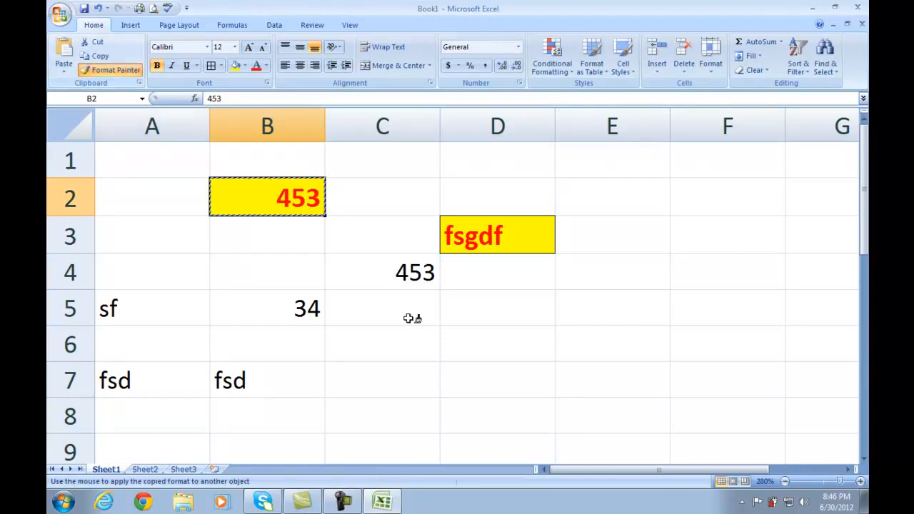
left_click(153, 318)
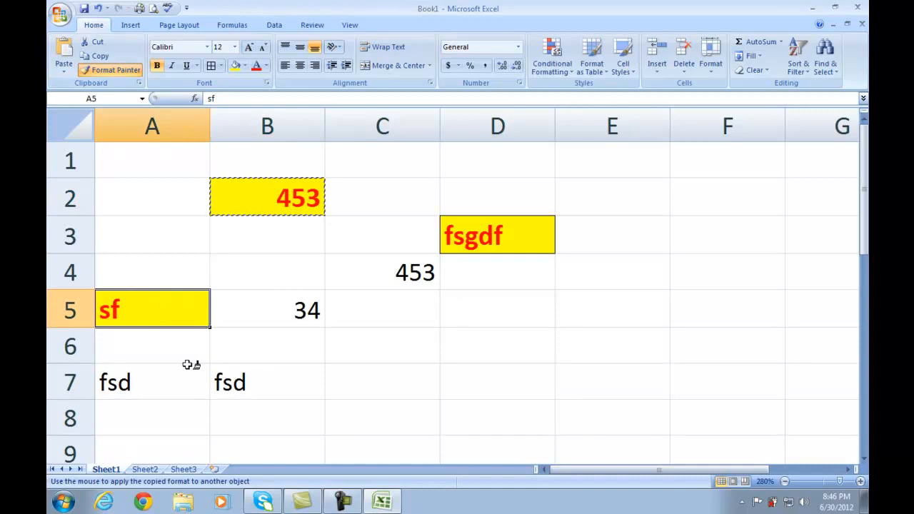
left_click(163, 379)
left_click(246, 374)
left_click(306, 310)
left_click(400, 255)
Apply the same formatting to empty cells E3, E5 and D7, and enter dfgdf in D7.
left_click(628, 233)
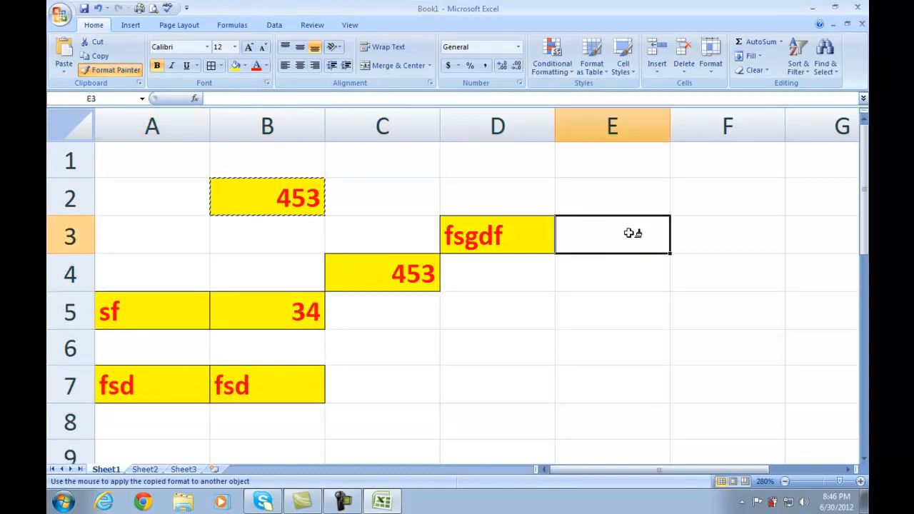
left_click(614, 323)
left_click(528, 377)
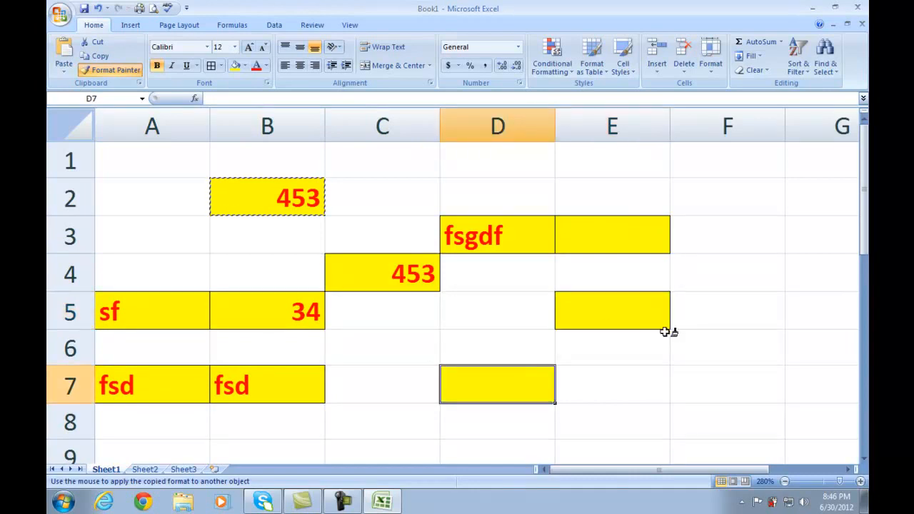
type("dfgdf")
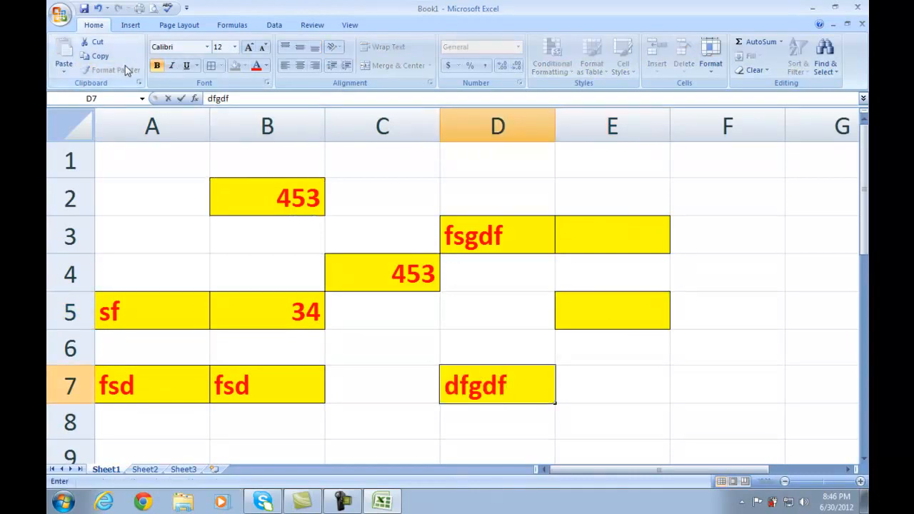
left_click(191, 197)
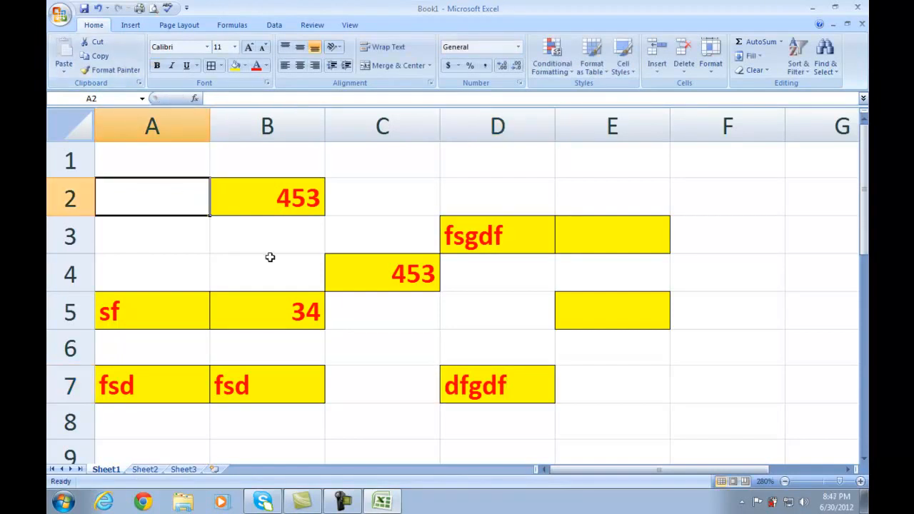
left_click(278, 201)
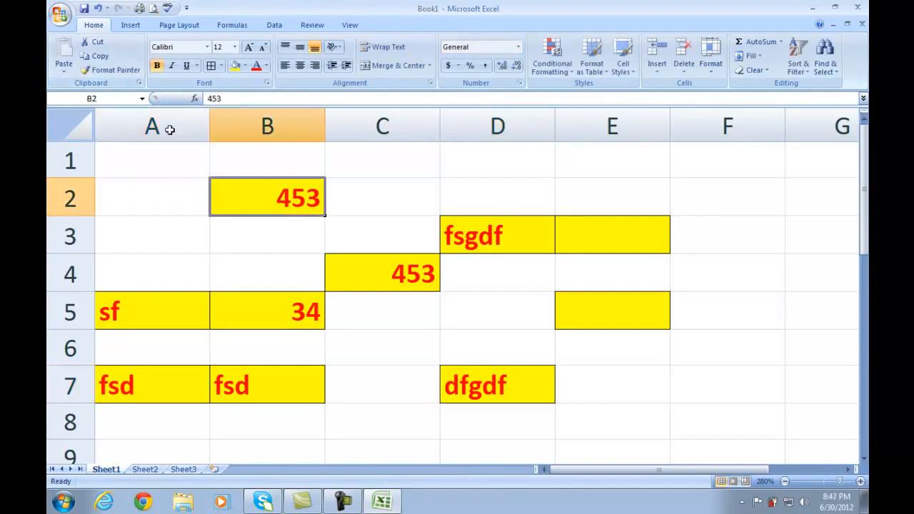
left_click(64, 68)
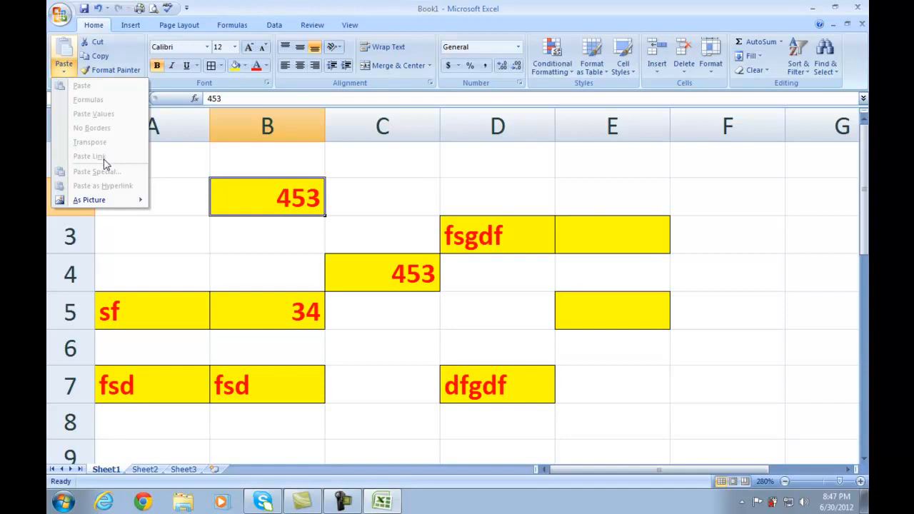
left_click(339, 231)
left_click(385, 274)
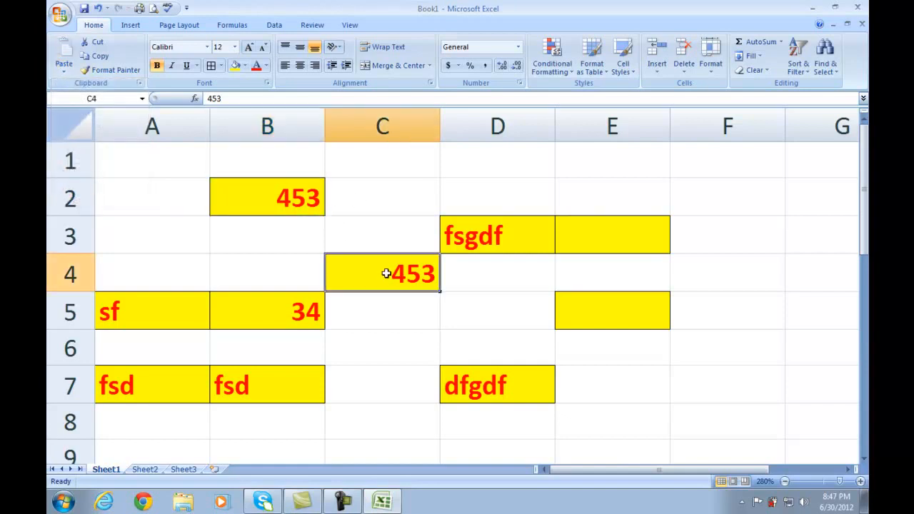
Copy cell B2 and paste it into cell D1 as a link to the original.
left_click(288, 209)
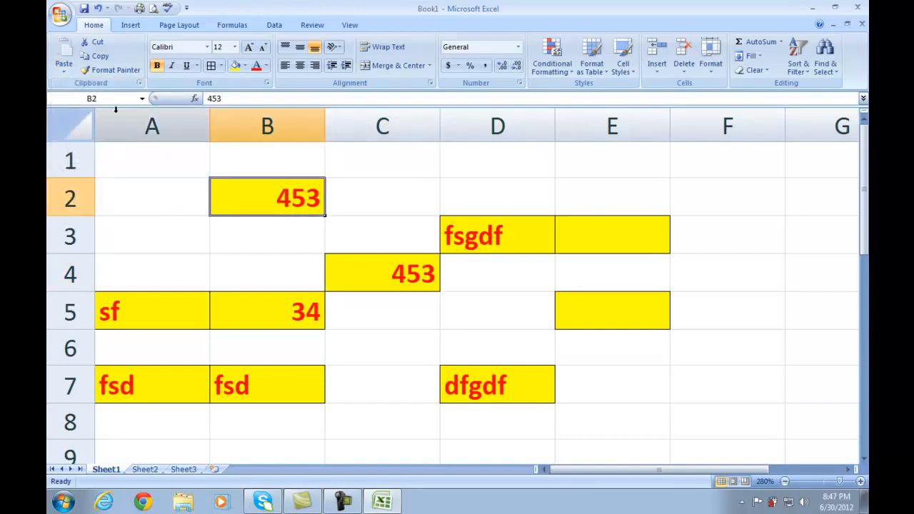
left_click(100, 58)
left_click(63, 72)
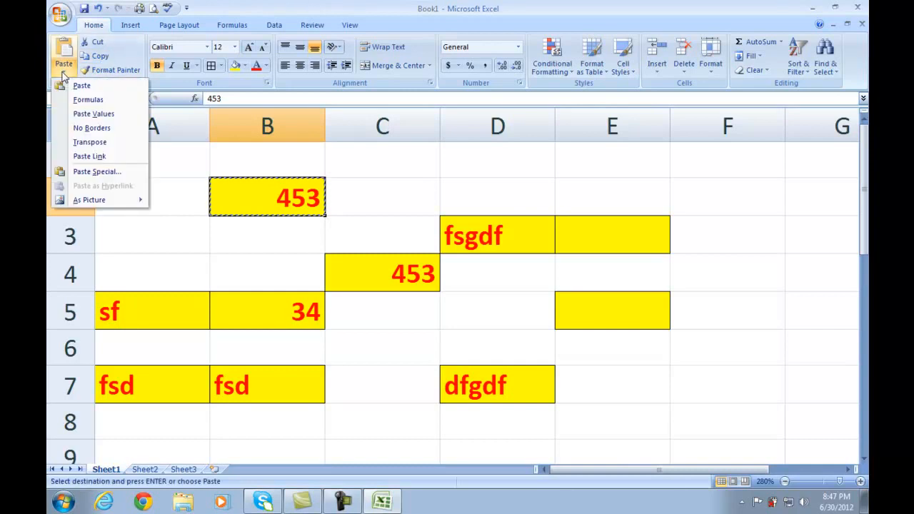
left_click(522, 164)
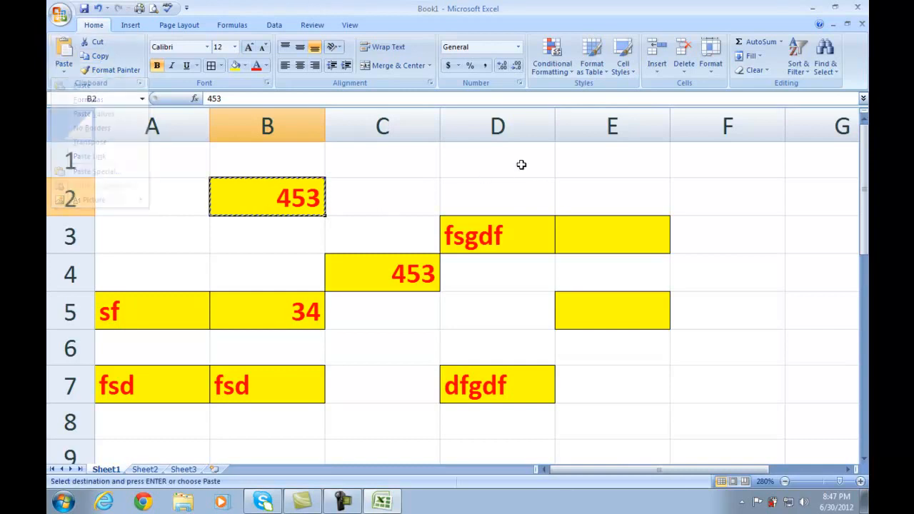
left_click(521, 164)
left_click(63, 71)
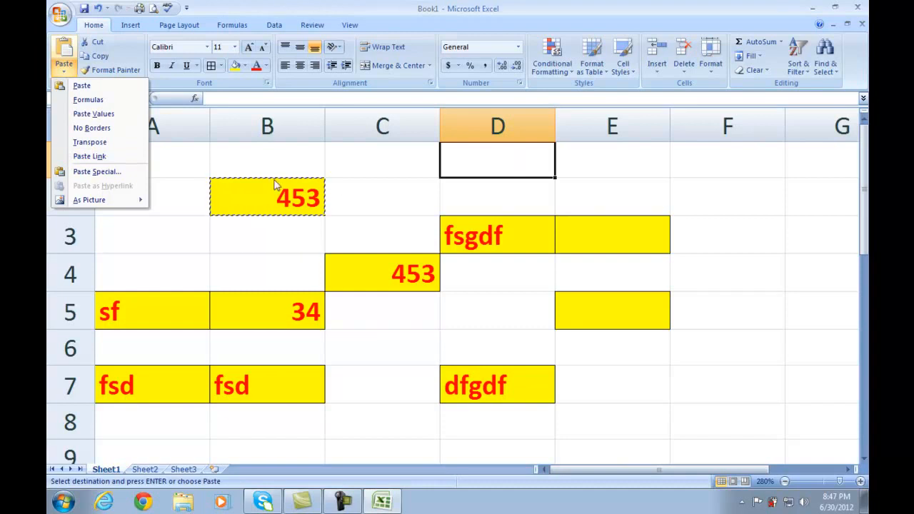
left_click(133, 160)
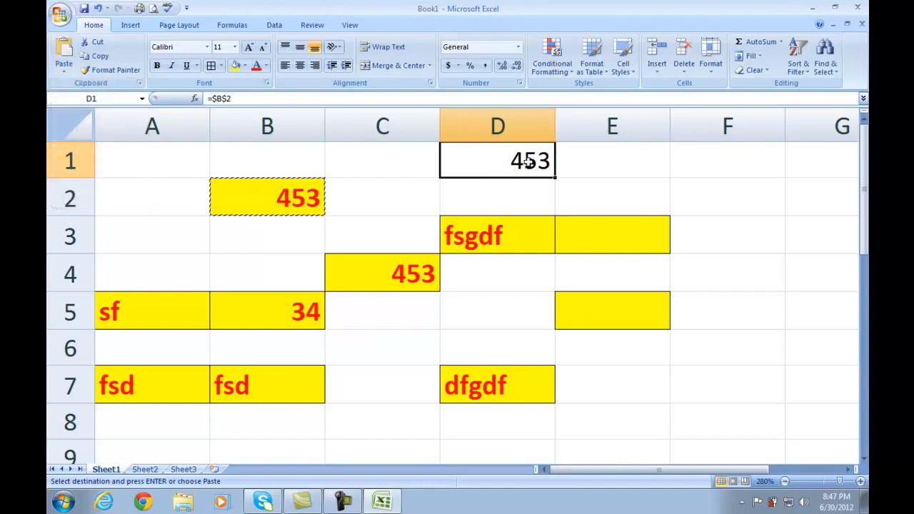
left_click(509, 198)
left_click(516, 163)
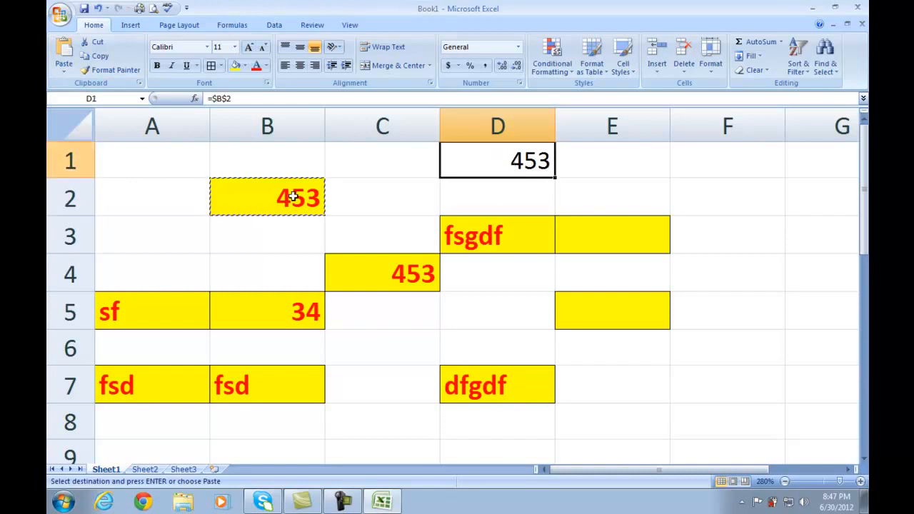
Change the number in cell B2 to 54345 to test the link in D1.
left_click(296, 199)
type("54345")
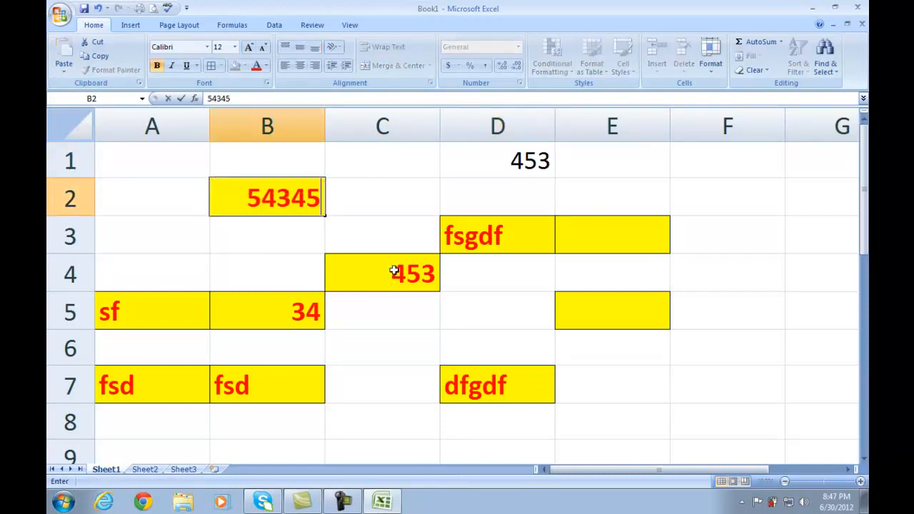
left_click(404, 234)
Set cell B2 to 64 and check the linked cell D1.
left_click(297, 196)
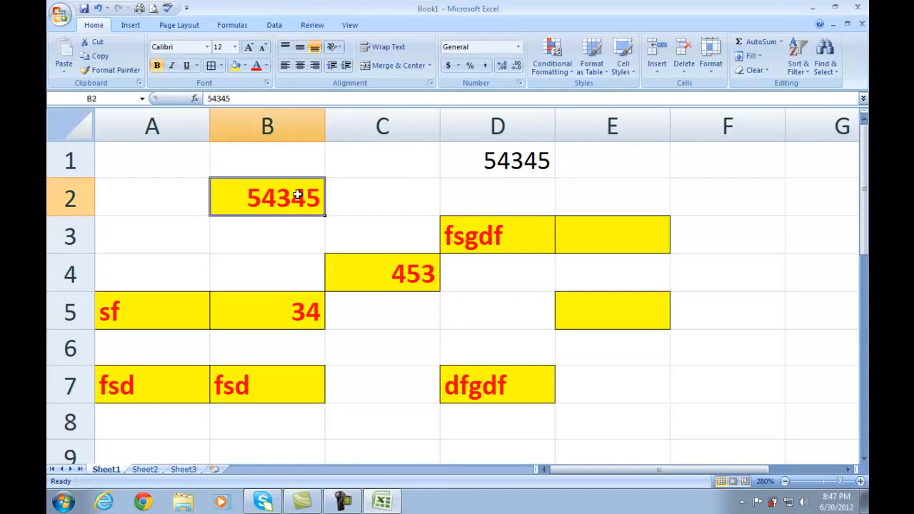
type("64")
left_click(368, 204)
left_click(493, 162)
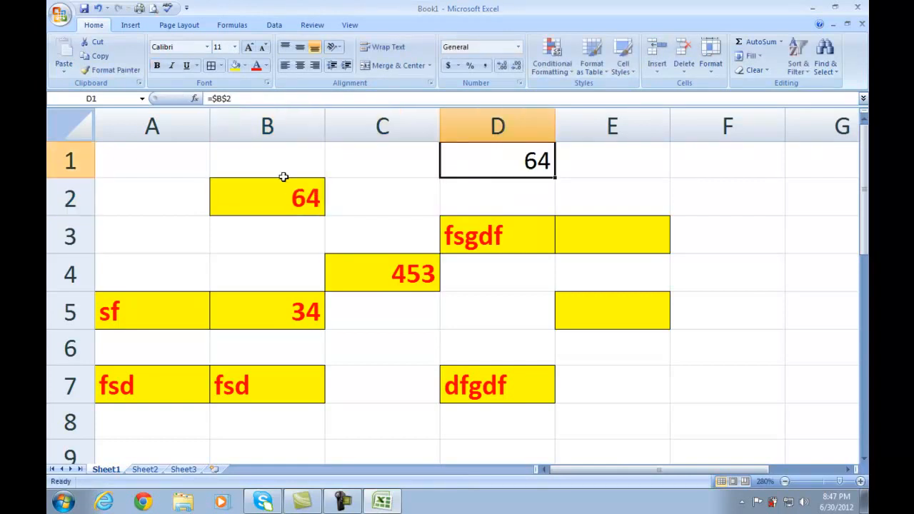
Copy cell B2 and paste it into cell A3 without its borders.
left_click(283, 199)
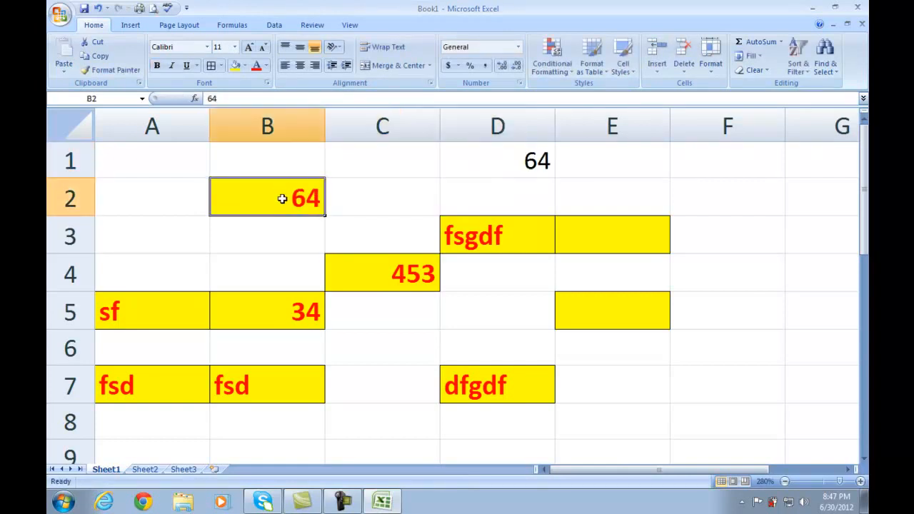
left_click(96, 56)
left_click(63, 71)
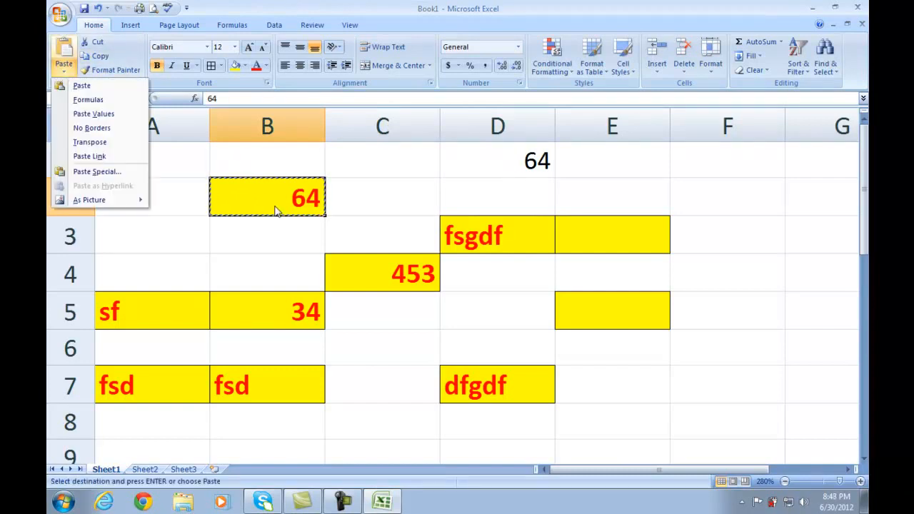
left_click(187, 246)
left_click(187, 246)
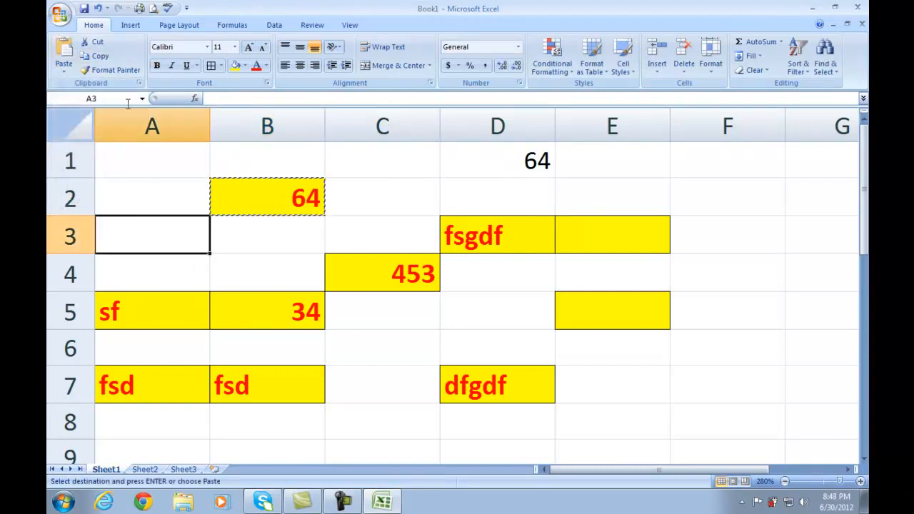
left_click(63, 70)
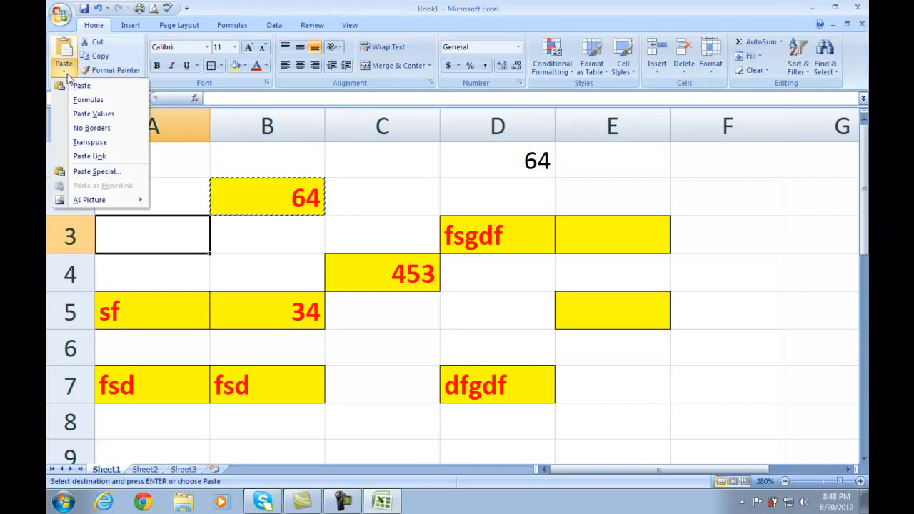
left_click(99, 131)
left_click(233, 245)
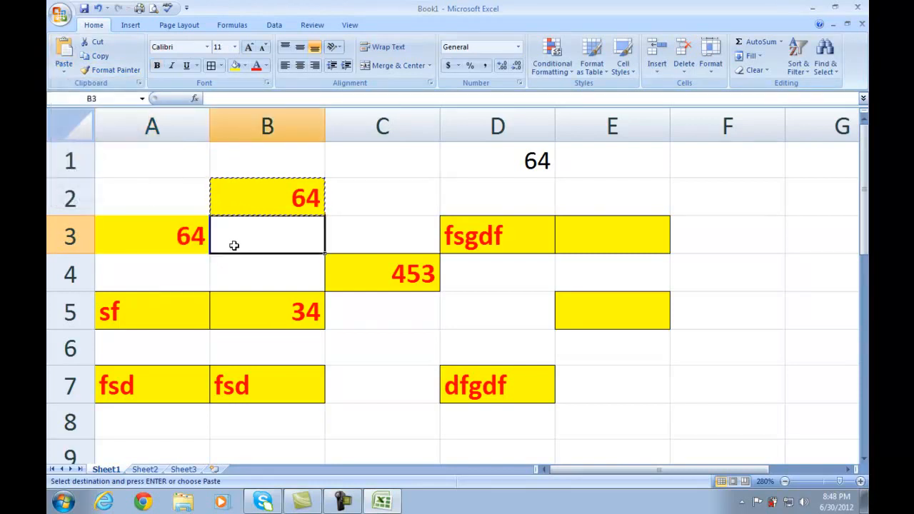
Enter the letter r in cell B4, then compare the borders of cells B2 and A3.
left_click(286, 195)
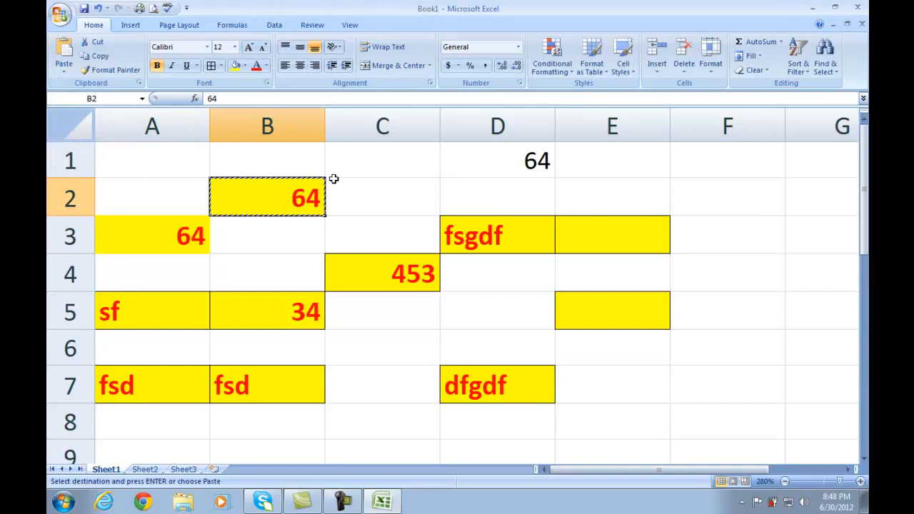
left_click(356, 219)
left_click(305, 195)
left_click(214, 265)
type("r")
left_click(336, 235)
left_click(258, 198)
left_click(367, 197)
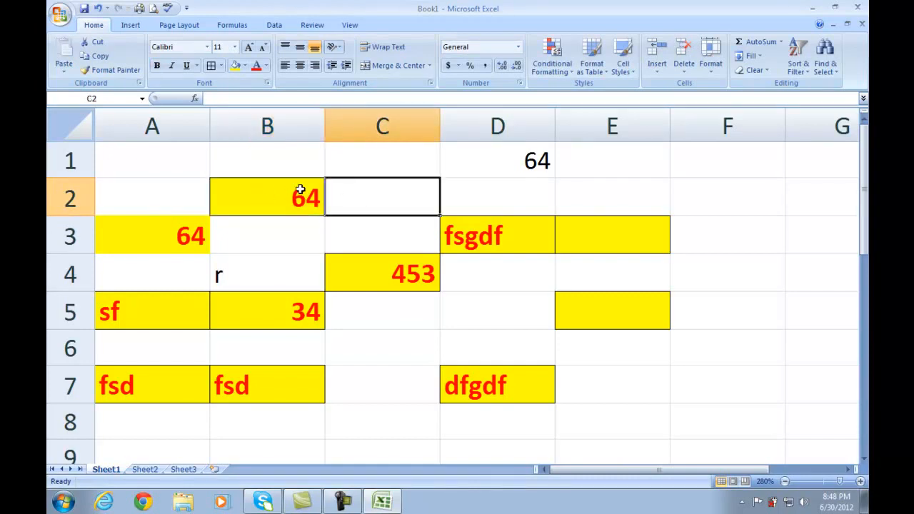
left_click(179, 236)
Copy cell B2 and paste only its value into cell C1.
left_click(256, 199)
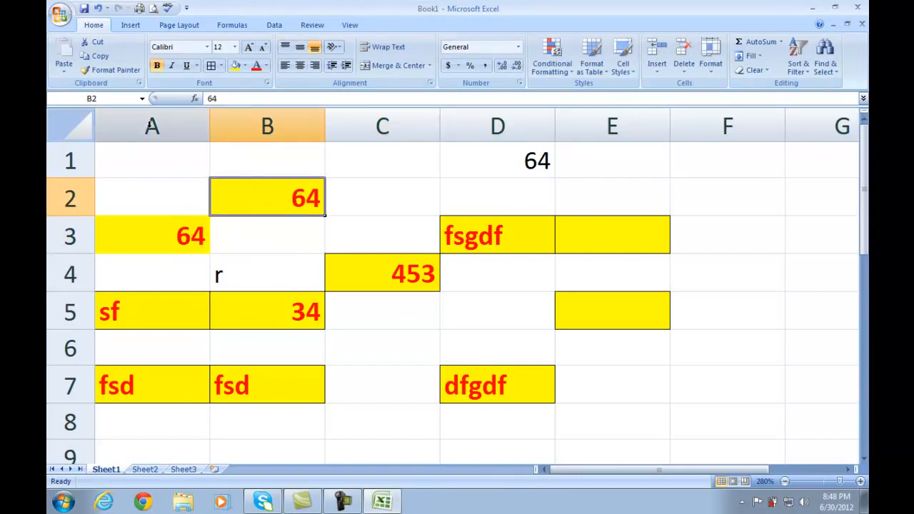
left_click(97, 56)
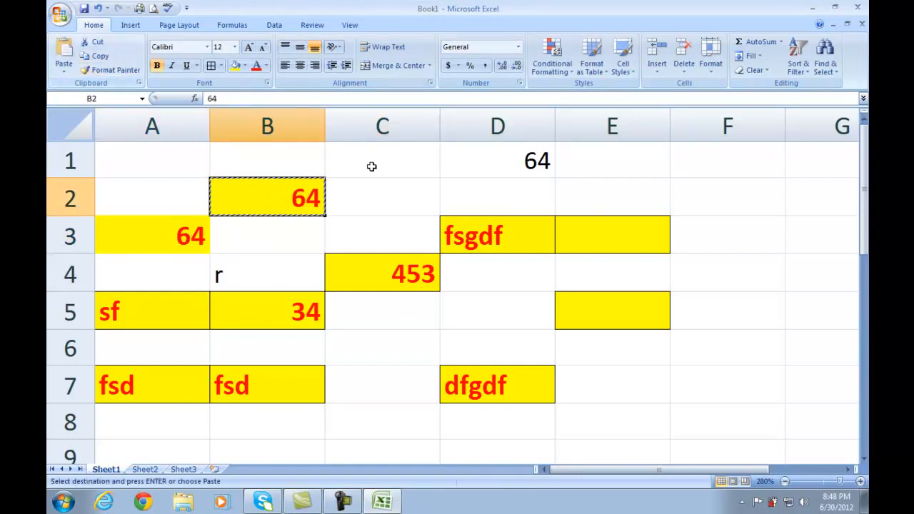
left_click(381, 175)
left_click(64, 71)
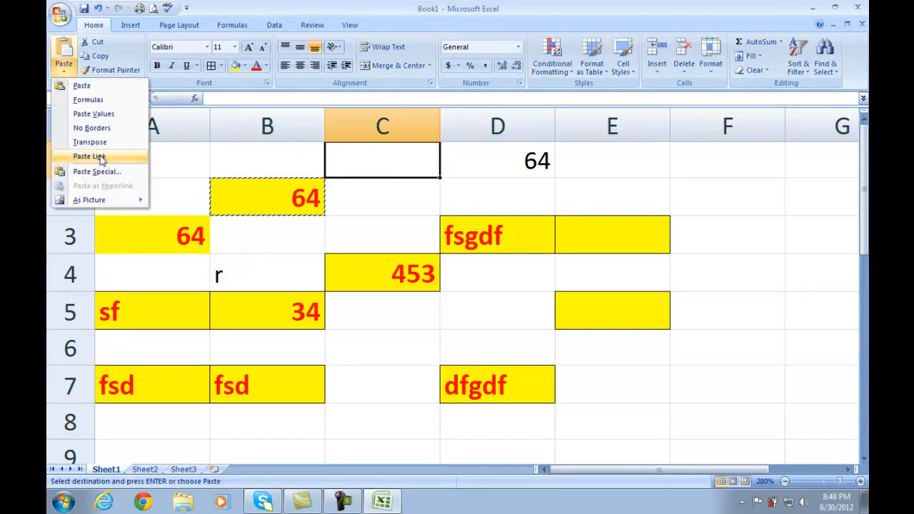
left_click(114, 116)
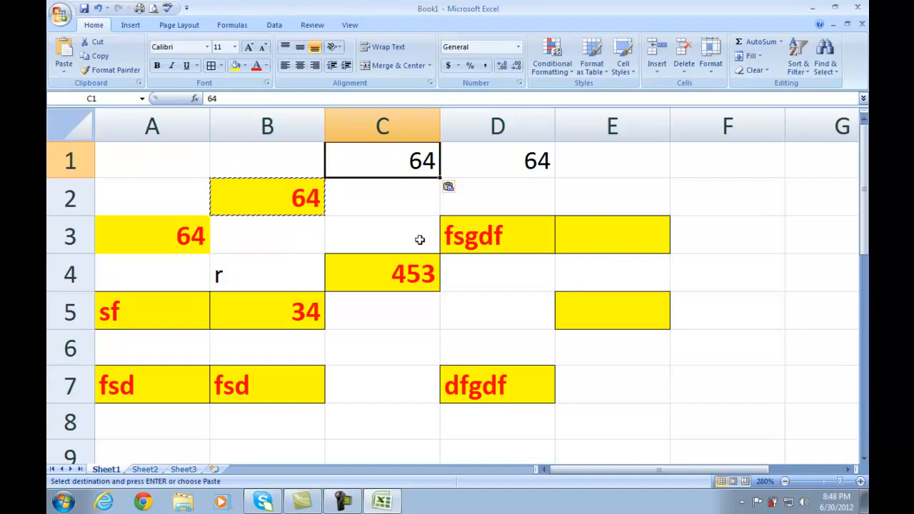
left_click(371, 201)
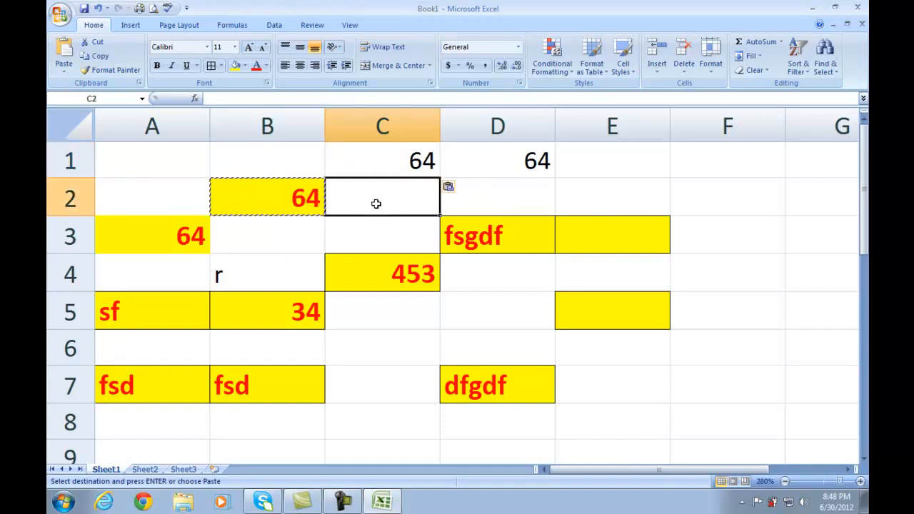
Enter 645 in cell D2 and make it bold, italic and underlined.
left_click(484, 197)
type("645")
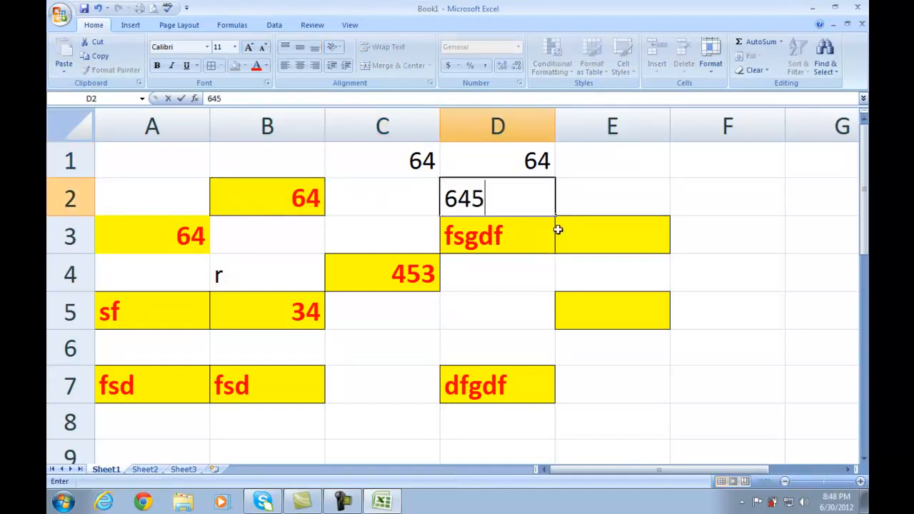
left_click(588, 204)
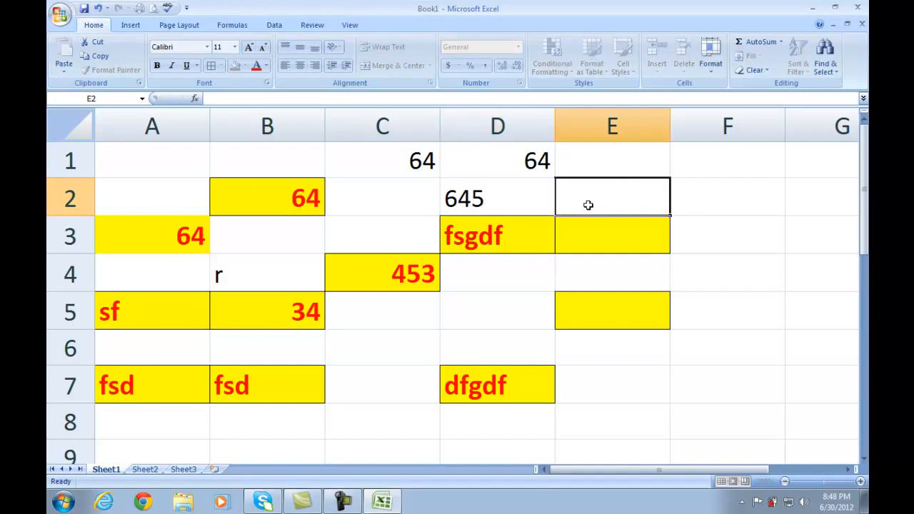
left_click(519, 197)
left_click(158, 66)
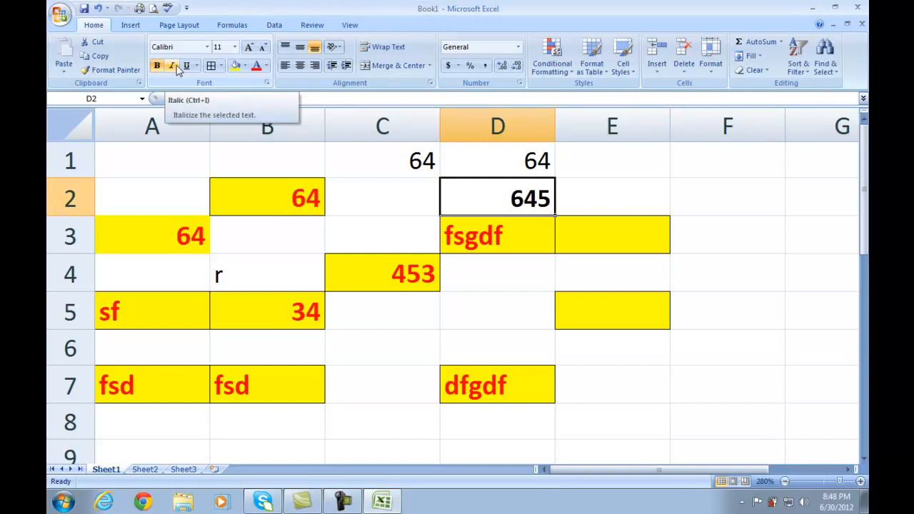
left_click(173, 66)
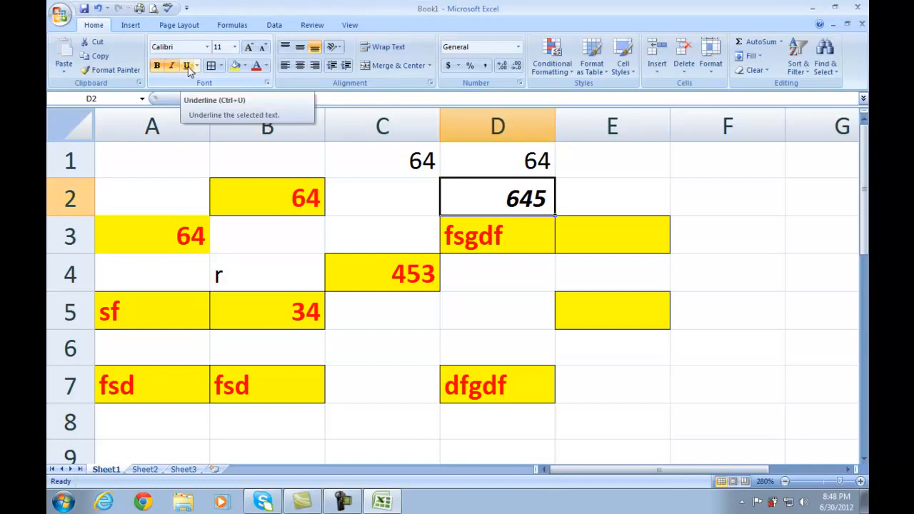
left_click(187, 66)
Set the font of cell D2 to Algerian at size 14.
left_click(207, 47)
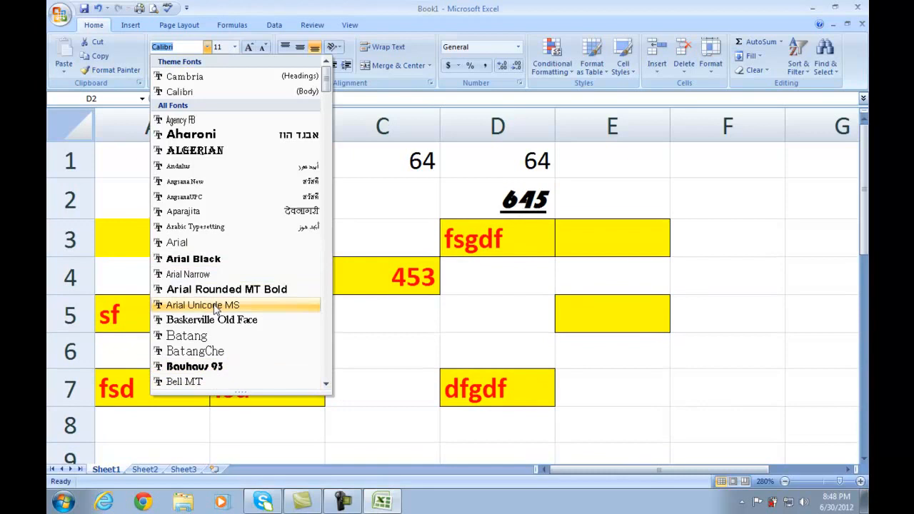
left_click(212, 151)
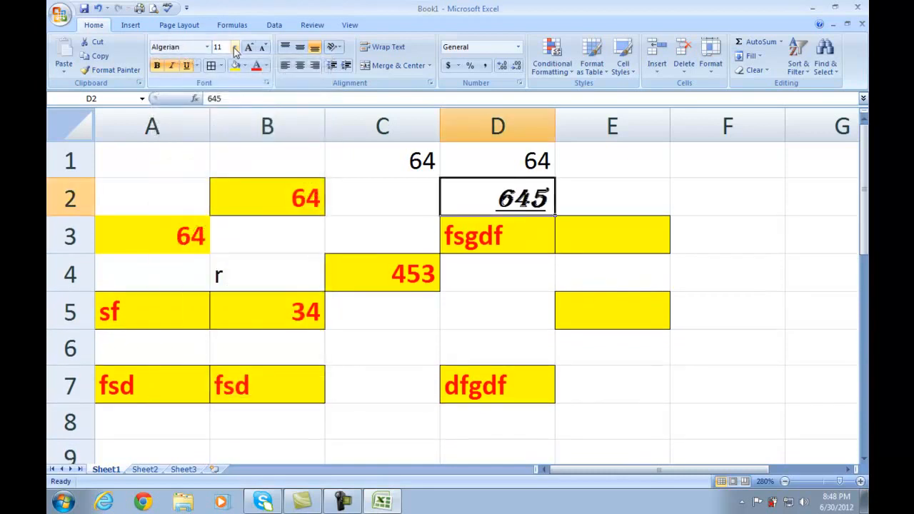
left_click(234, 47)
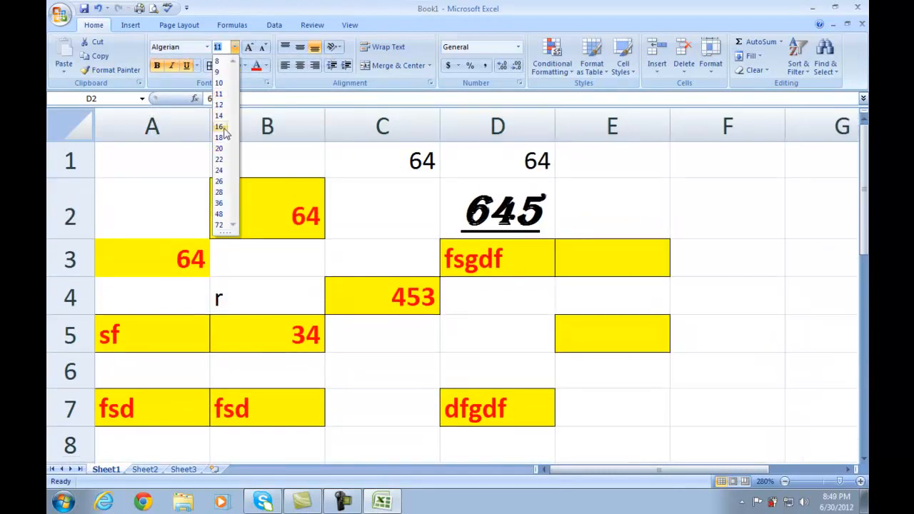
left_click(219, 116)
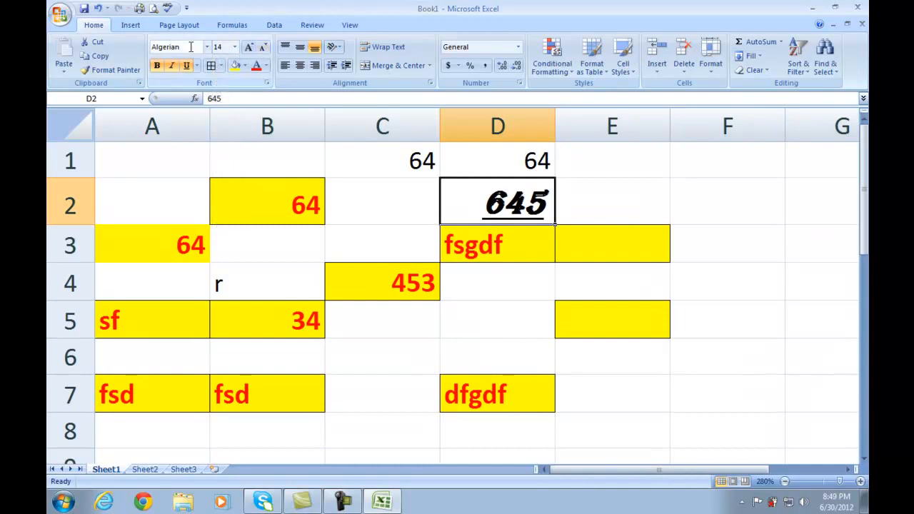
Increase the font size of cell D2 stepwise to 20 and reduce it stepwise to 12.
left_click(249, 48)
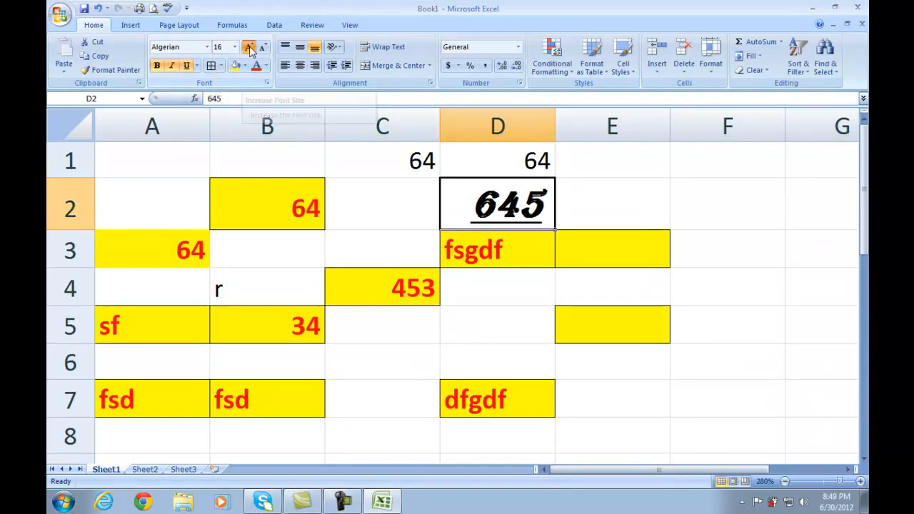
left_click(249, 48)
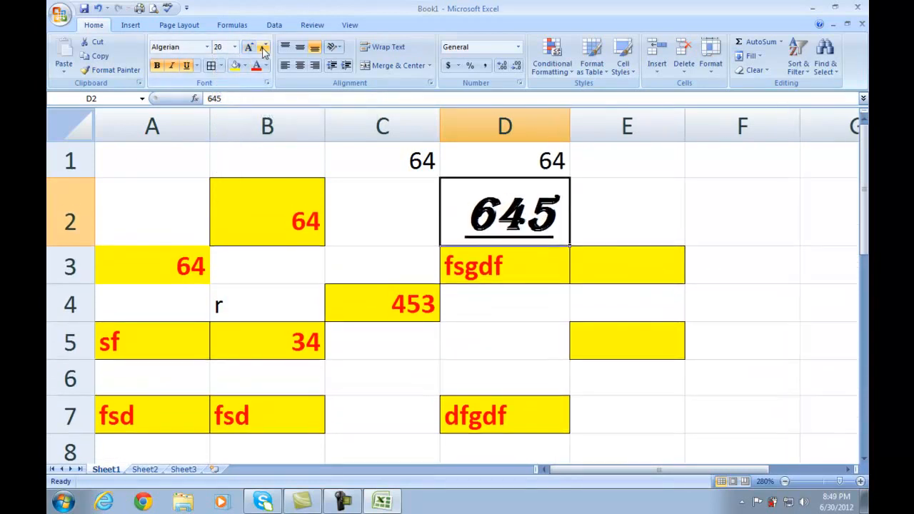
left_click(264, 48)
left_click(263, 48)
left_click(263, 48)
left_click(263, 47)
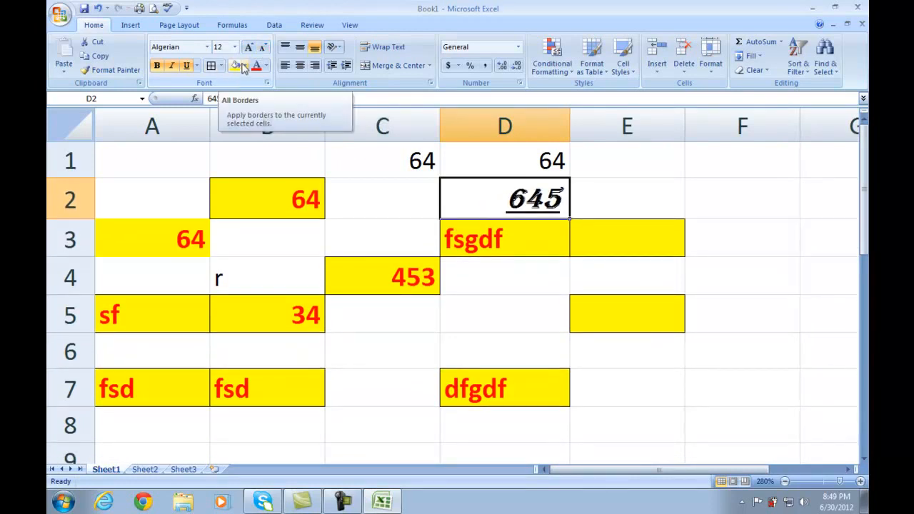
left_click(434, 240)
left_click(545, 299)
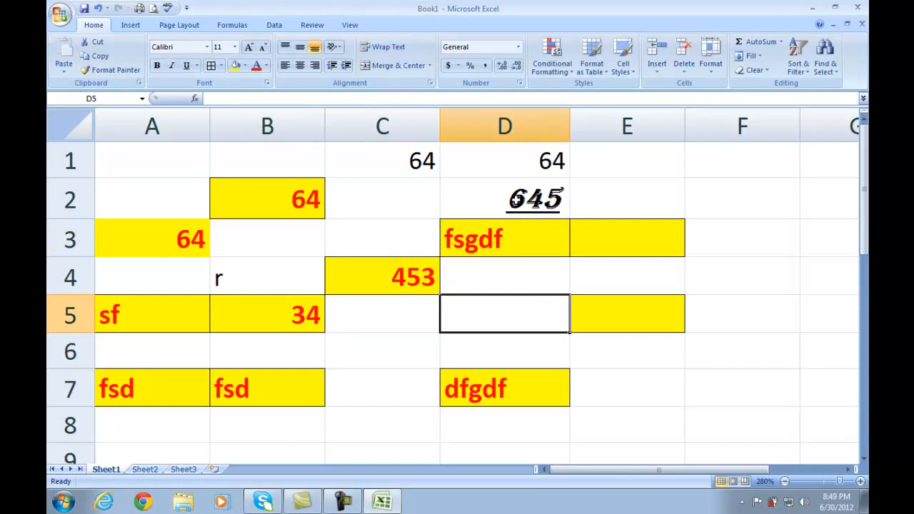
left_click(515, 200)
left_click(735, 207)
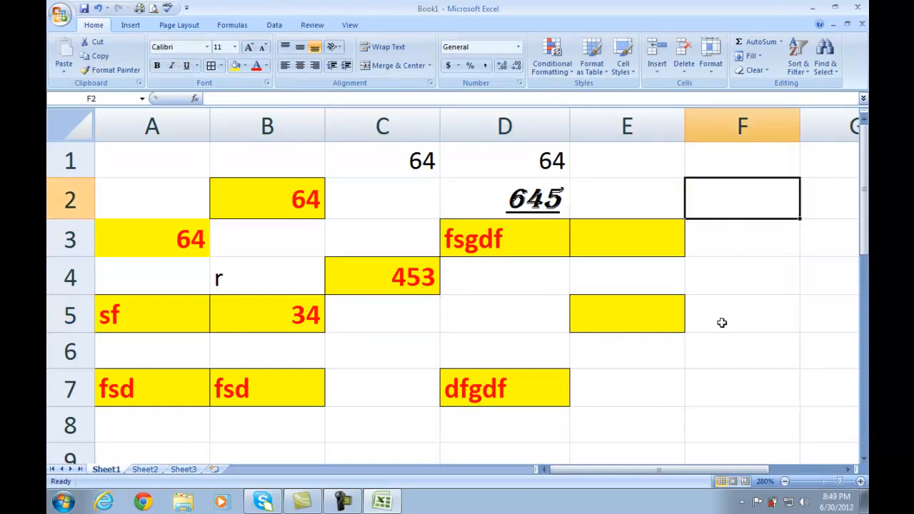
left_click(721, 322)
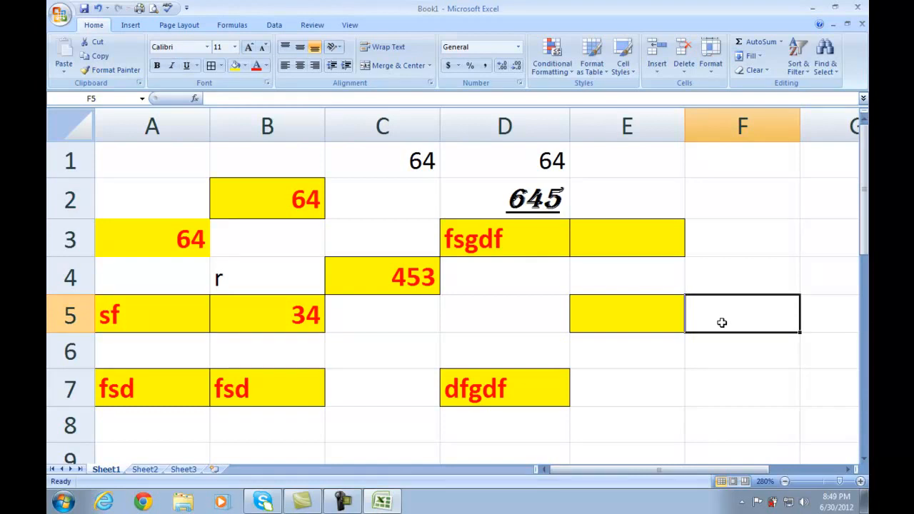
Examine the sheet's borders and gridlines in an enlarged print preview and close the preview.
key("ctrl+F2")
left_click(436, 159)
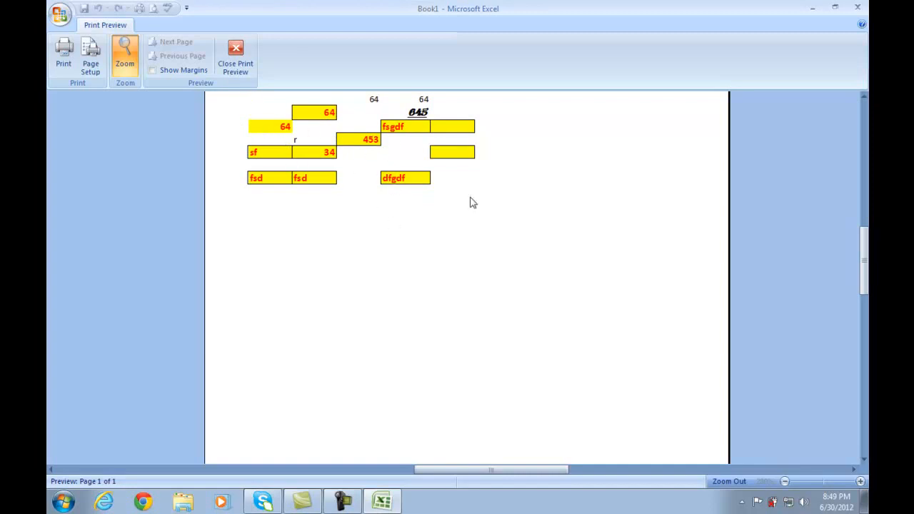
left_click(238, 63)
left_click(639, 283)
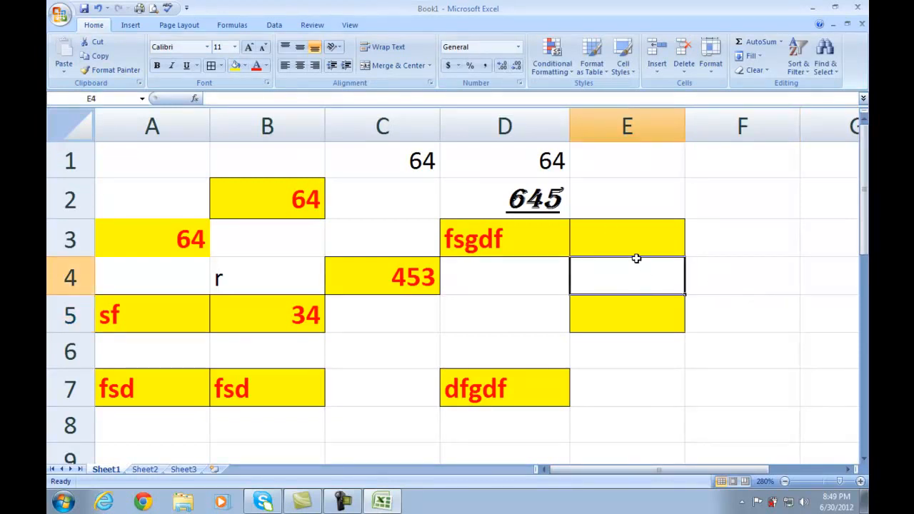
left_click(547, 306)
left_click(623, 271)
left_click(519, 272)
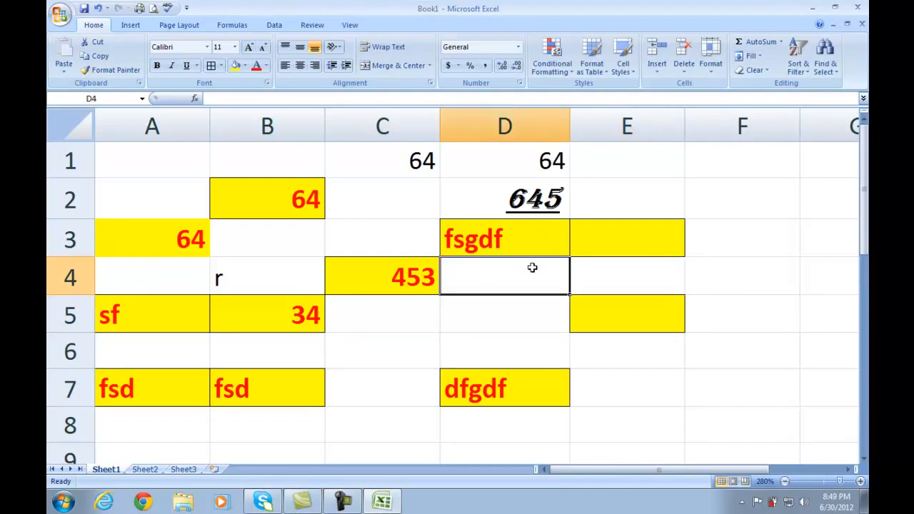
left_click(476, 317)
Apply all borders to cells F1 through F5.
left_click_drag(716, 167, 721, 311)
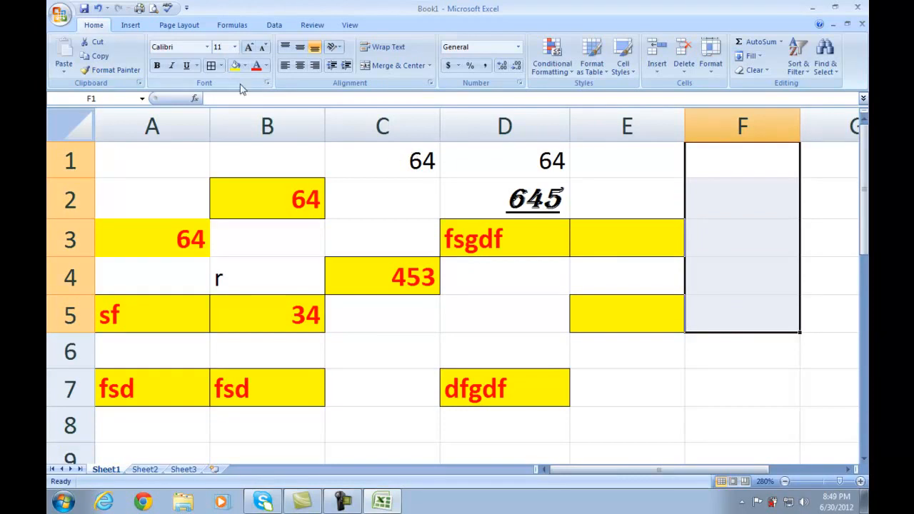
left_click(221, 65)
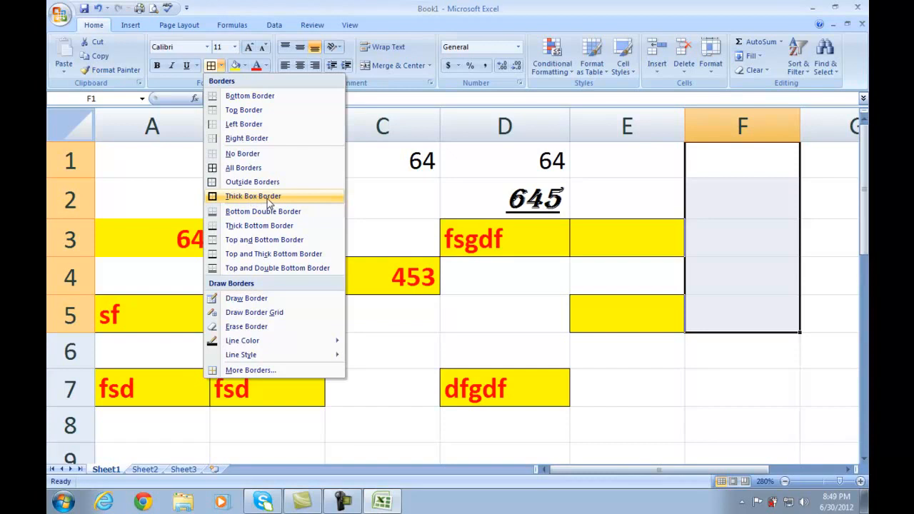
left_click(243, 168)
left_click(713, 299)
Put a thick box border around cells F1 through F5.
left_click_drag(733, 161, 693, 302)
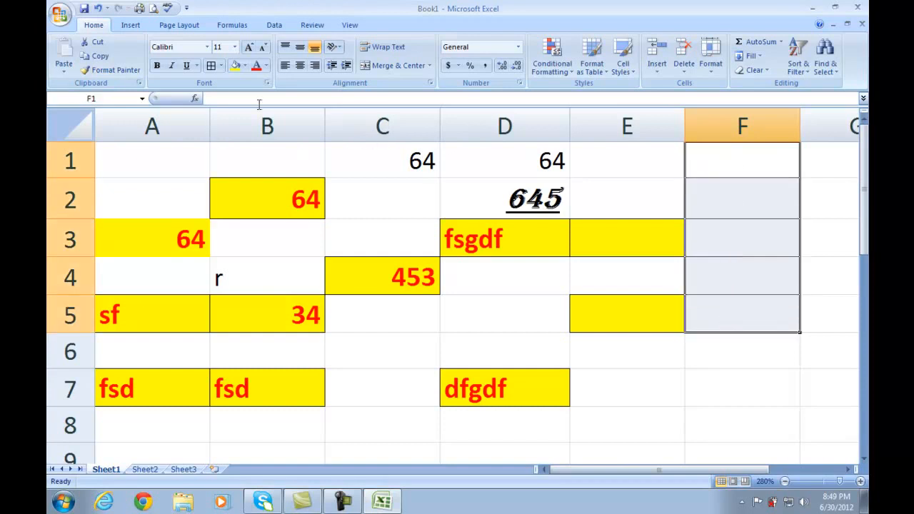
left_click(221, 65)
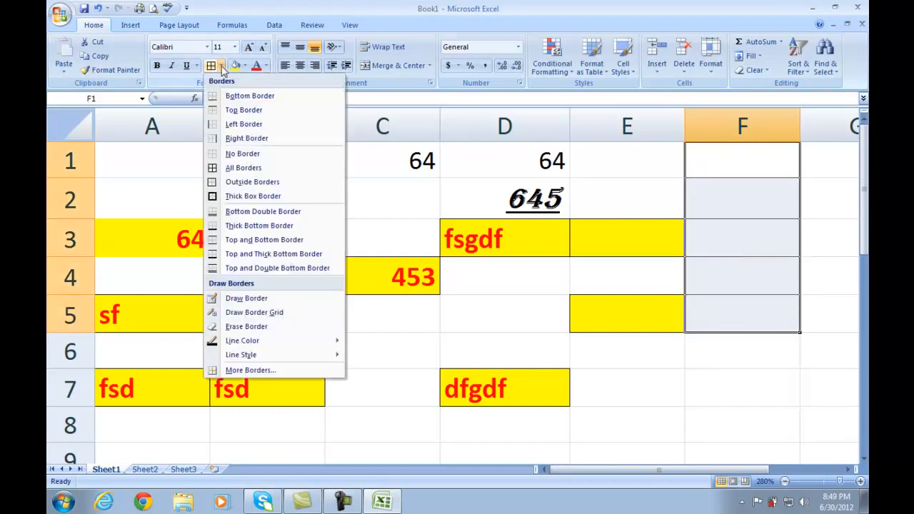
left_click(228, 196)
left_click(602, 281)
Fill cells F1 through F5 with yellow.
left_click_drag(724, 165, 723, 313)
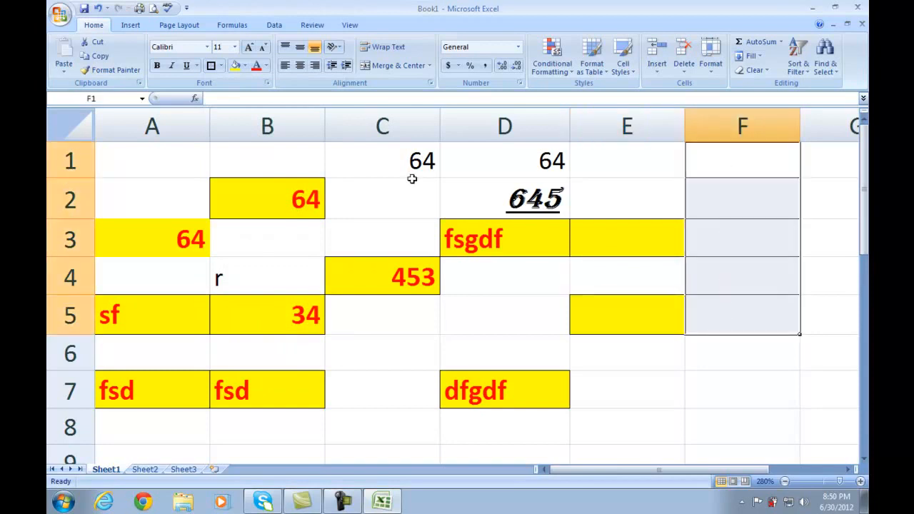
left_click(236, 65)
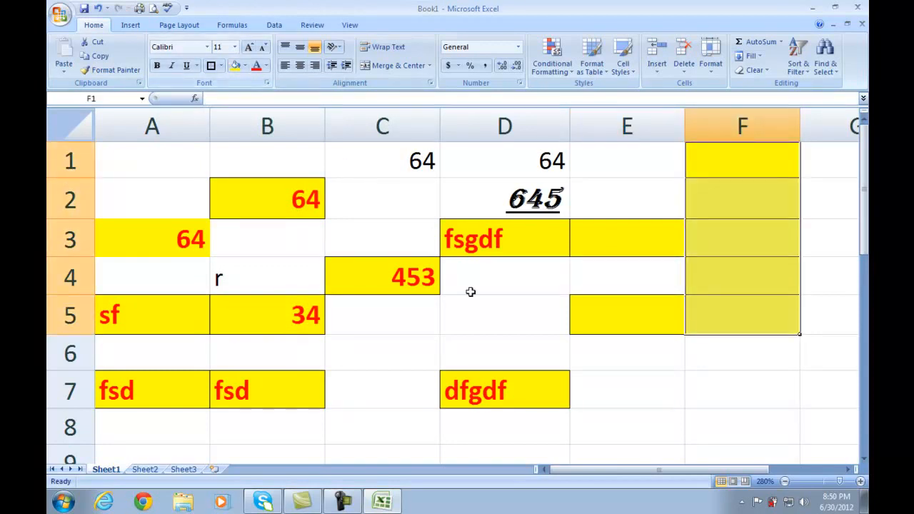
left_click(470, 291)
Fill cells C2 through C7 with yellow and change that fill to standard red.
left_click_drag(386, 192, 375, 387)
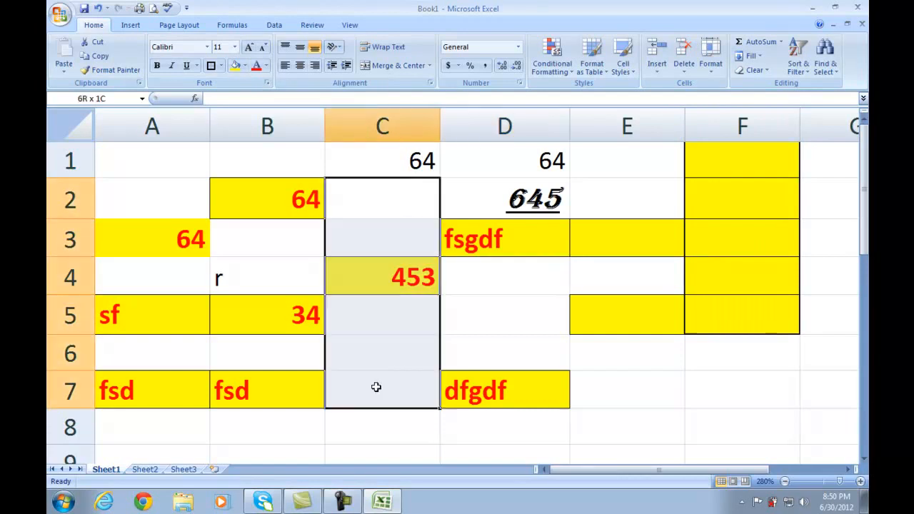
left_click(235, 66)
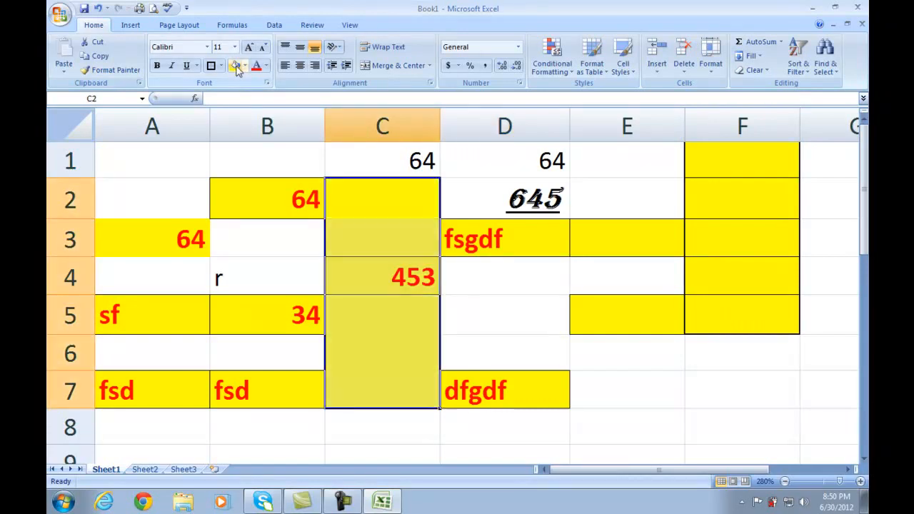
left_click(244, 65)
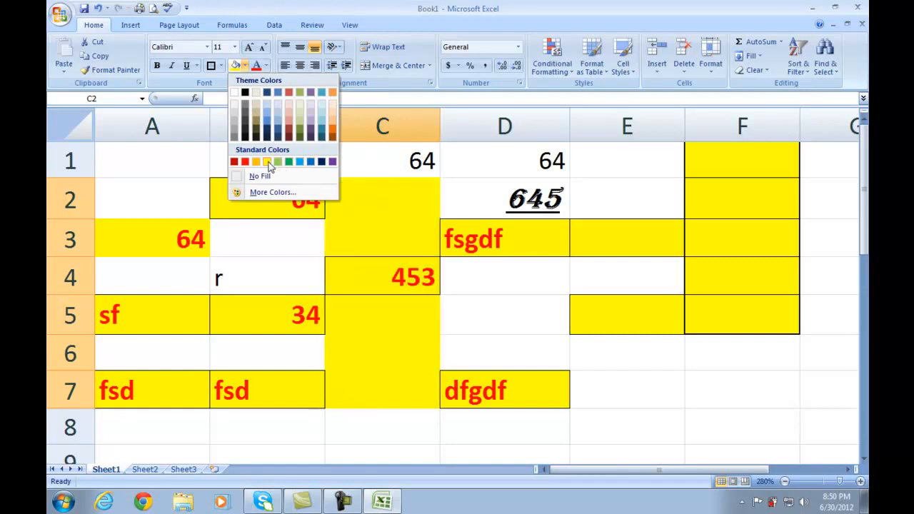
left_click(245, 163)
left_click(384, 252)
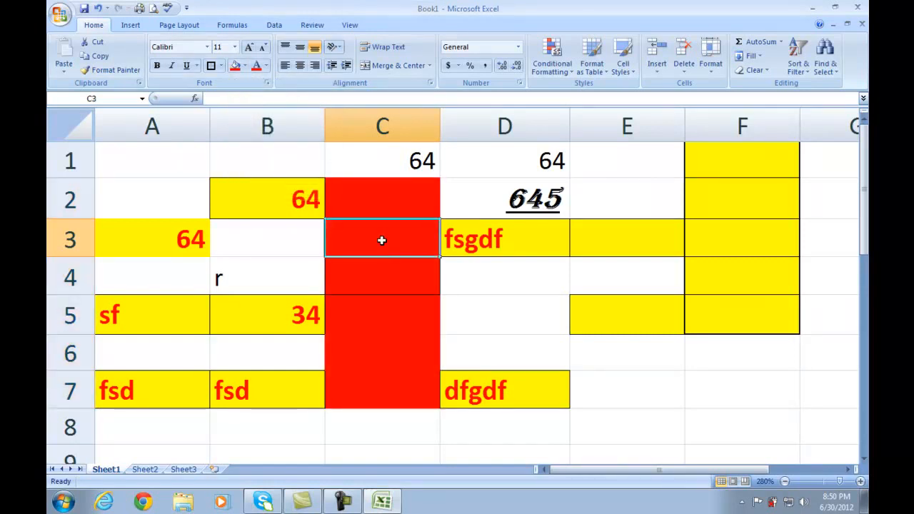
Change the font colour of cell D2 to standard light blue.
left_click_drag(380, 193, 383, 365)
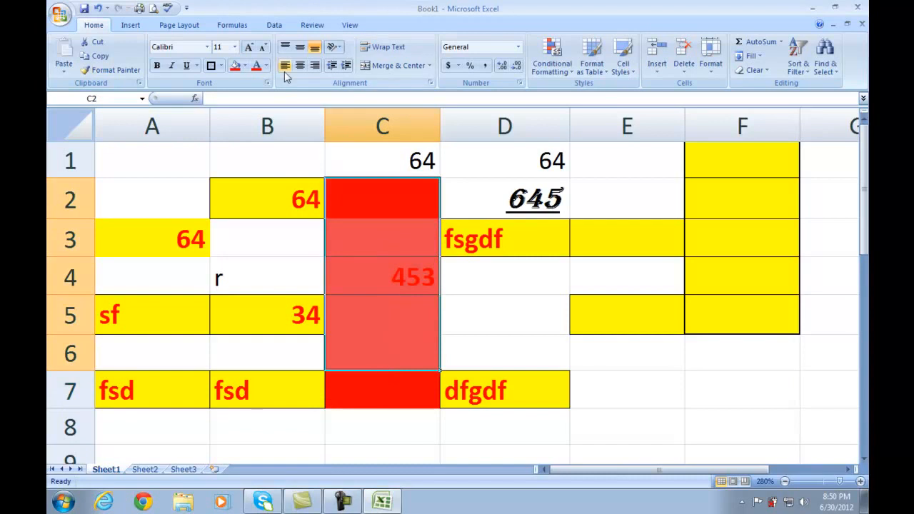
left_click(308, 220)
left_click(493, 191)
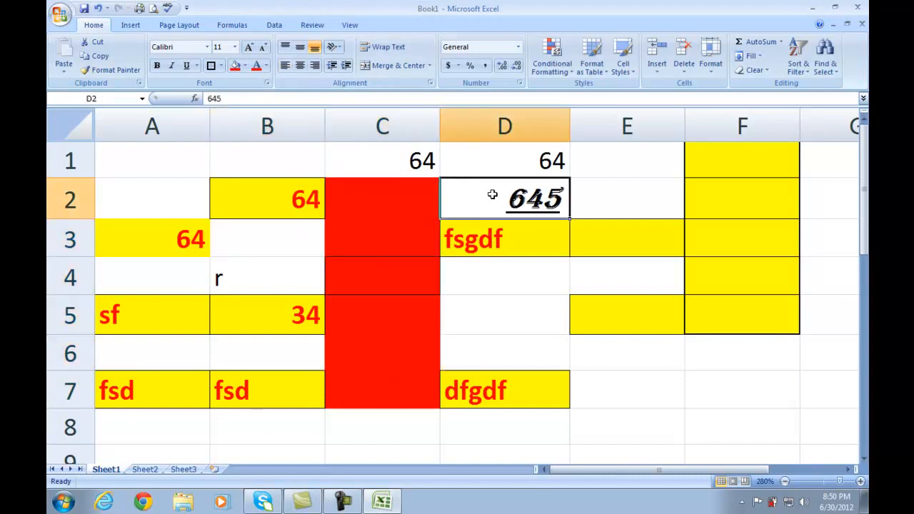
left_click(266, 65)
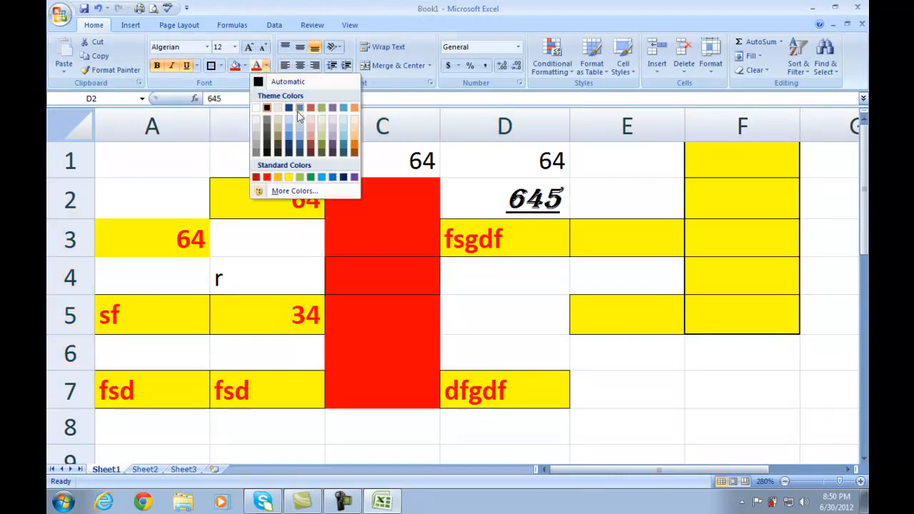
left_click(322, 178)
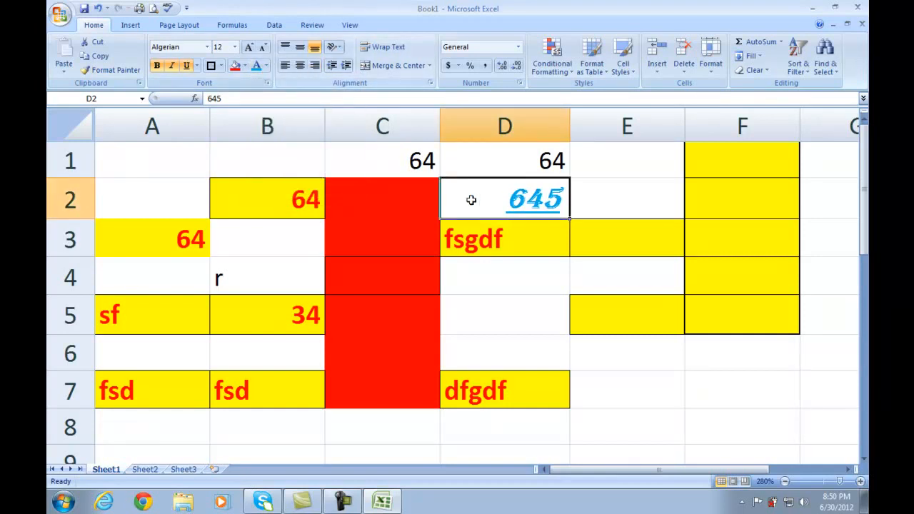
Try left and right alignment on cell D2, ending with its value centred horizontally.
left_click(285, 65)
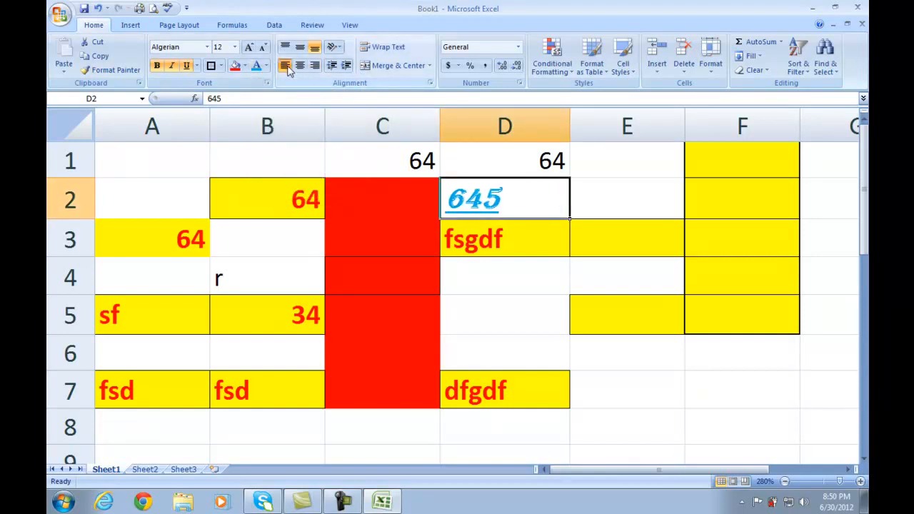
left_click(314, 65)
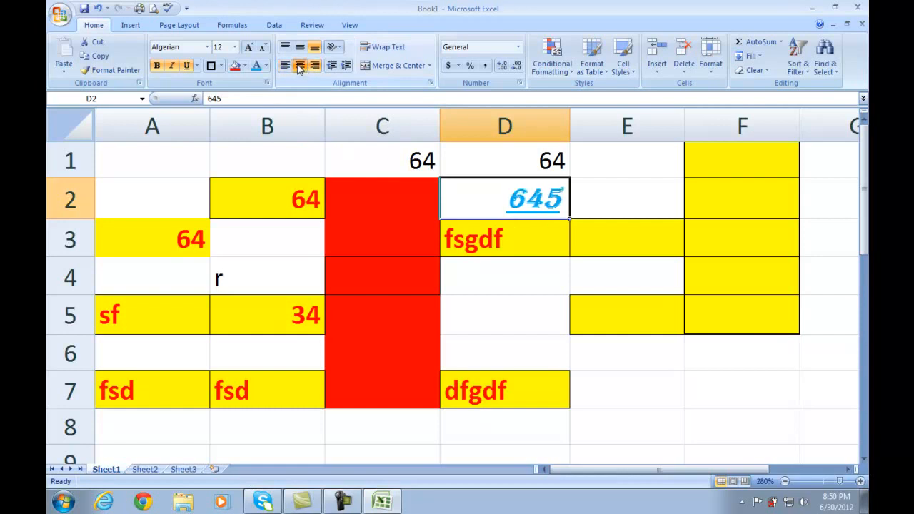
left_click(299, 65)
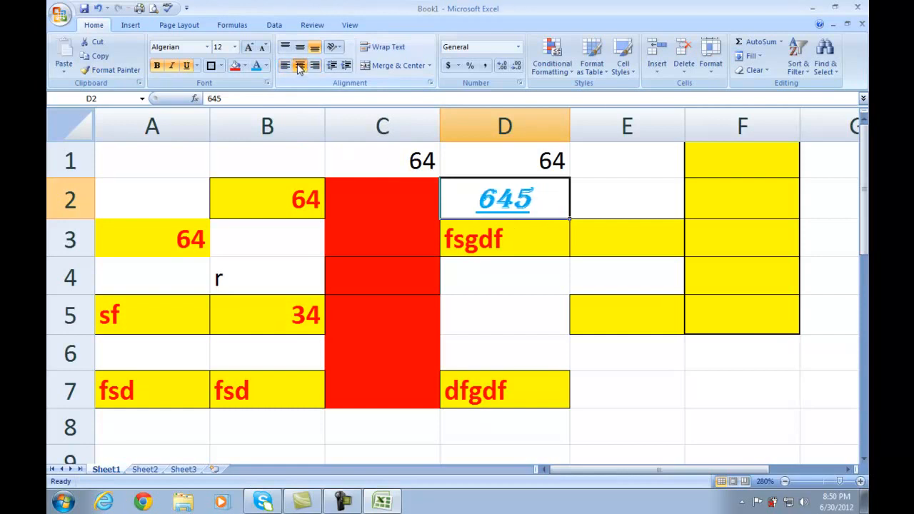
Try the Angle Clockwise, Rotate Text Up and Rotate Text Down orientations on cell D2, ending with horizontal text.
left_click(337, 49)
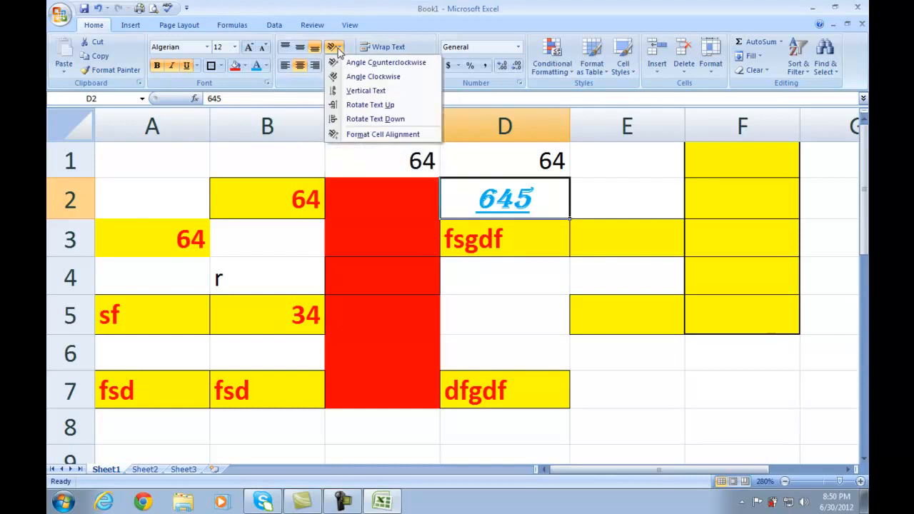
left_click(362, 78)
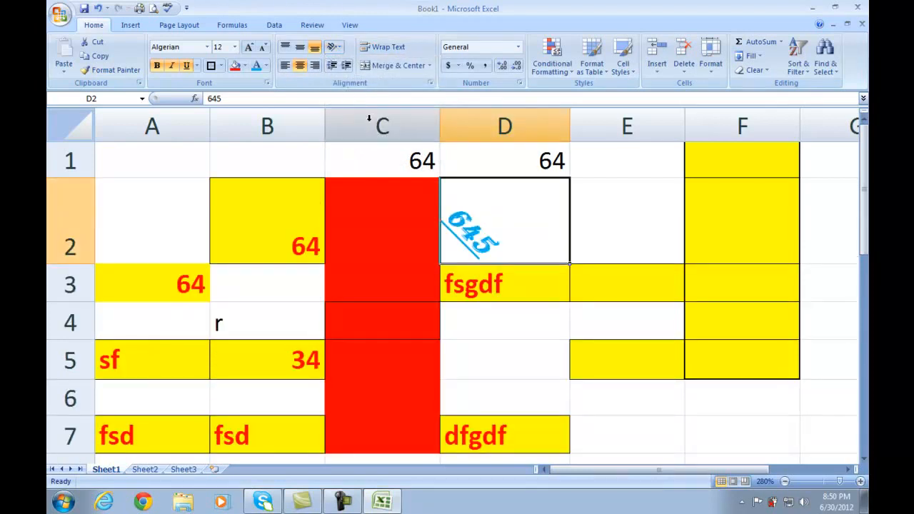
left_click(333, 47)
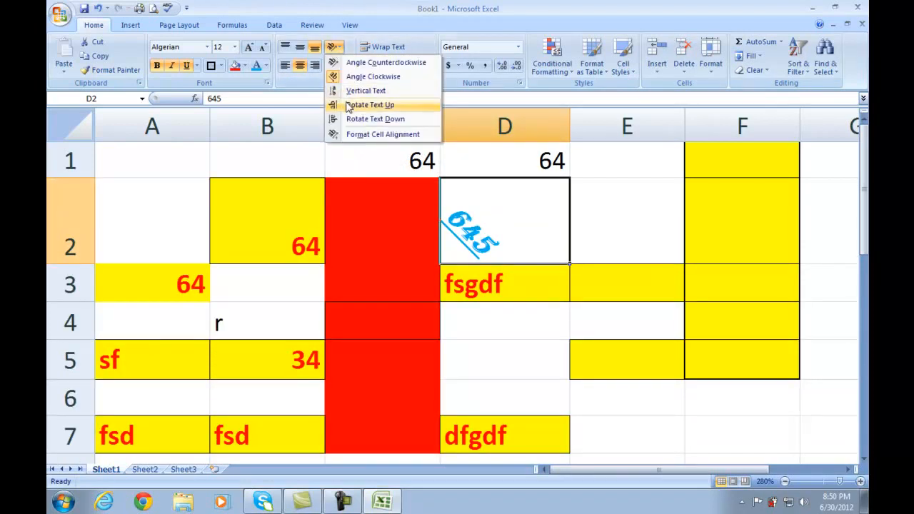
left_click(370, 105)
left_click(333, 46)
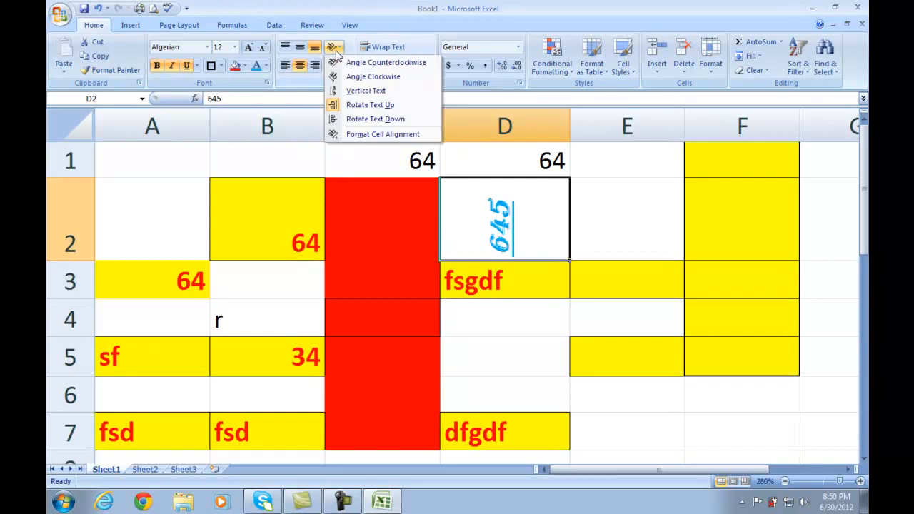
left_click(358, 120)
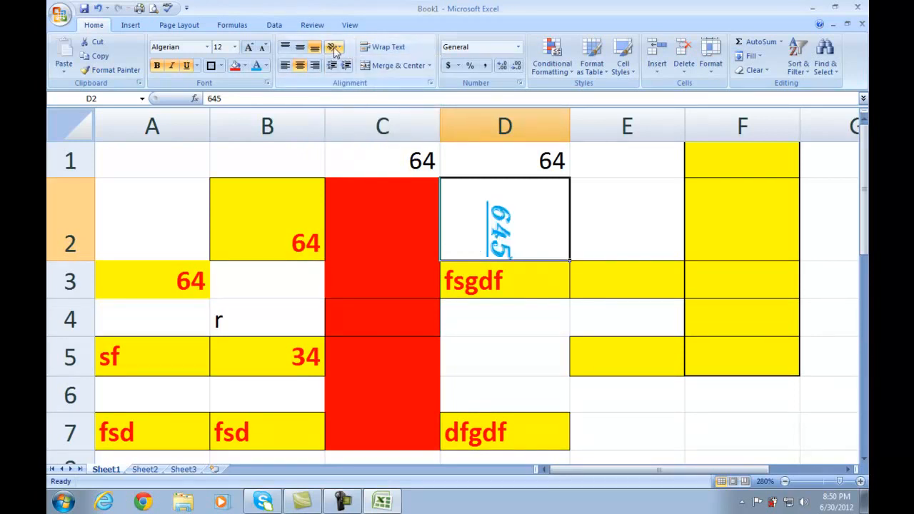
left_click(336, 47)
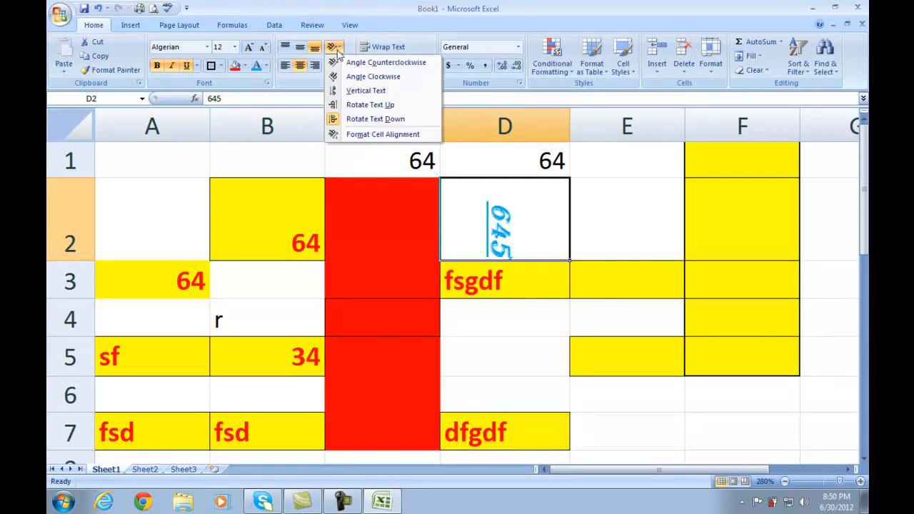
left_click(355, 120)
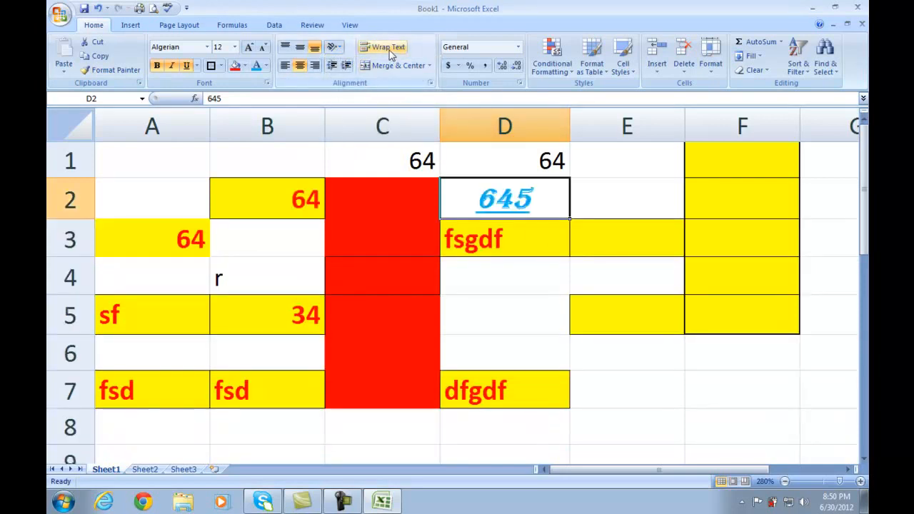
Enter the long text "fgdfgsdfgsdfgsdfgdfgfg" in cell D4 without wrapping and check how it overflows the column.
left_click(530, 276)
type("fgdfgsdfgsdfgsdfgdfgfg")
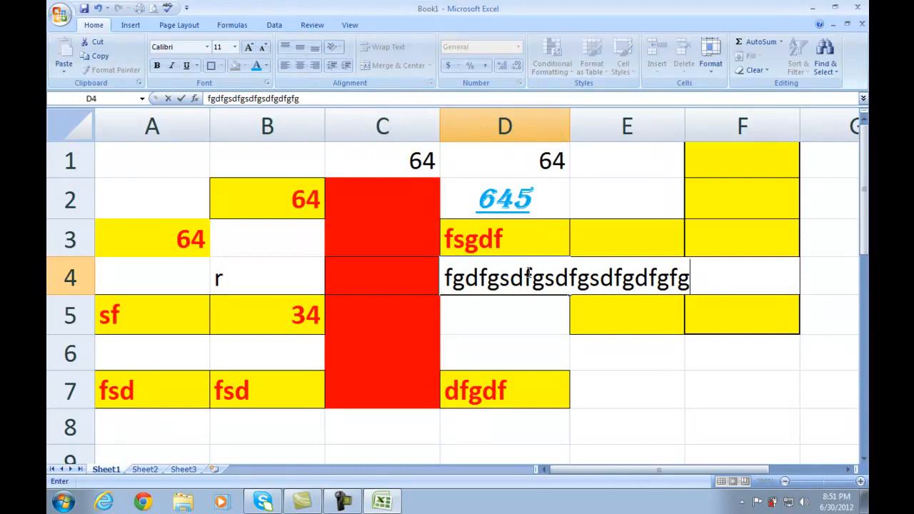
left_click(647, 367)
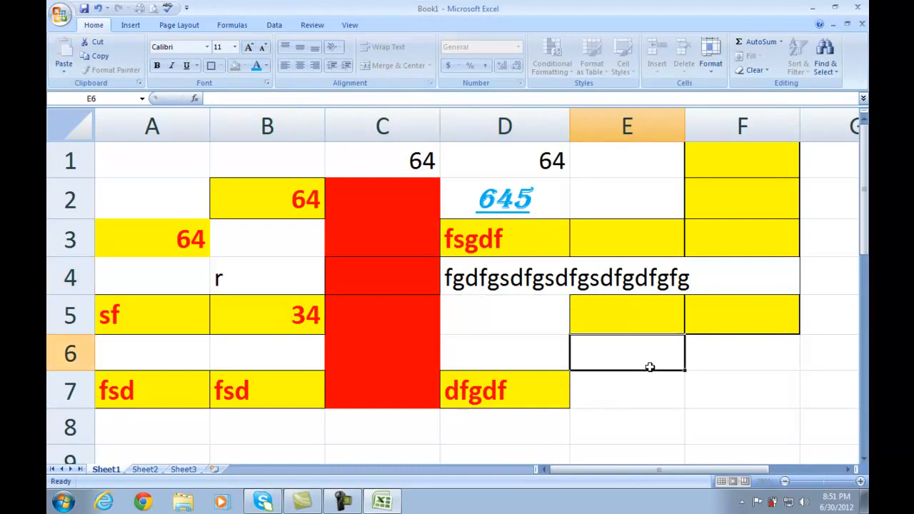
left_click(534, 280)
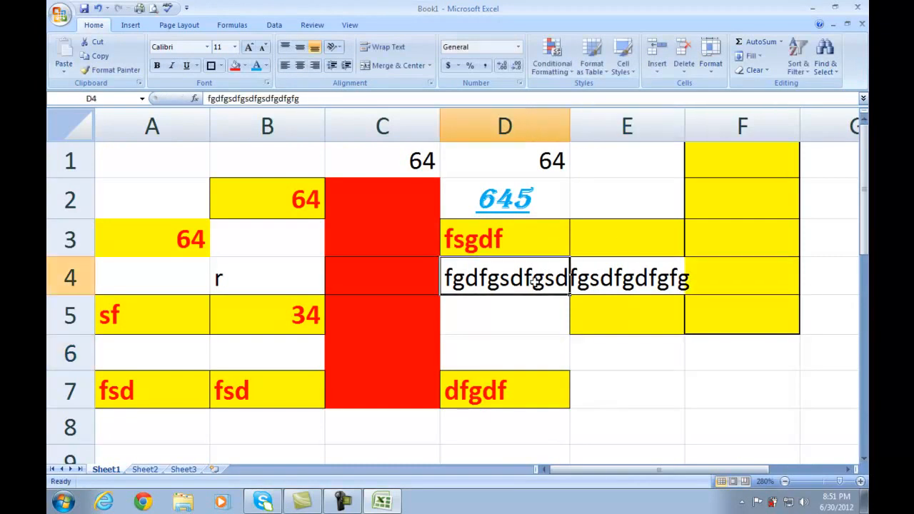
left_click(541, 336)
left_click(530, 280)
Turn on Wrap Text for cell D5 and enter "gdfgsfdgsfgdfgsfdgdfgdfgsdfgdfggf" in it.
left_click(531, 305)
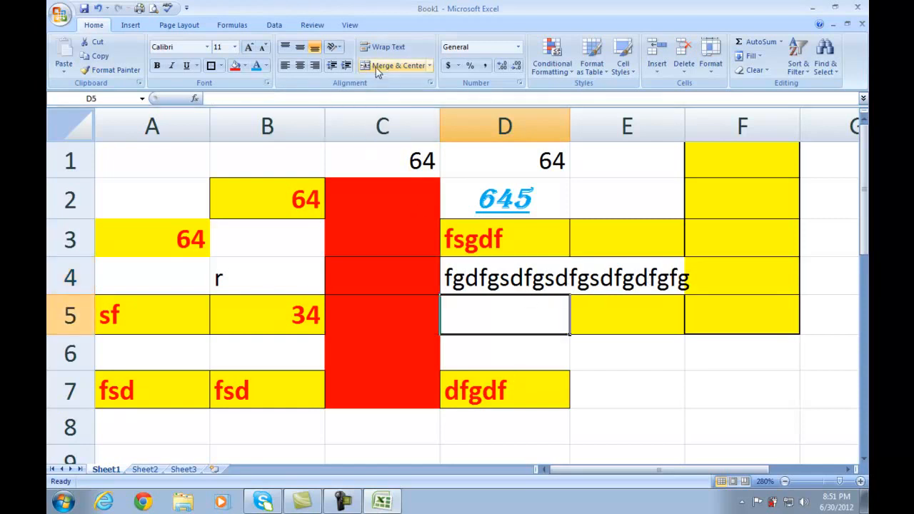
left_click(385, 46)
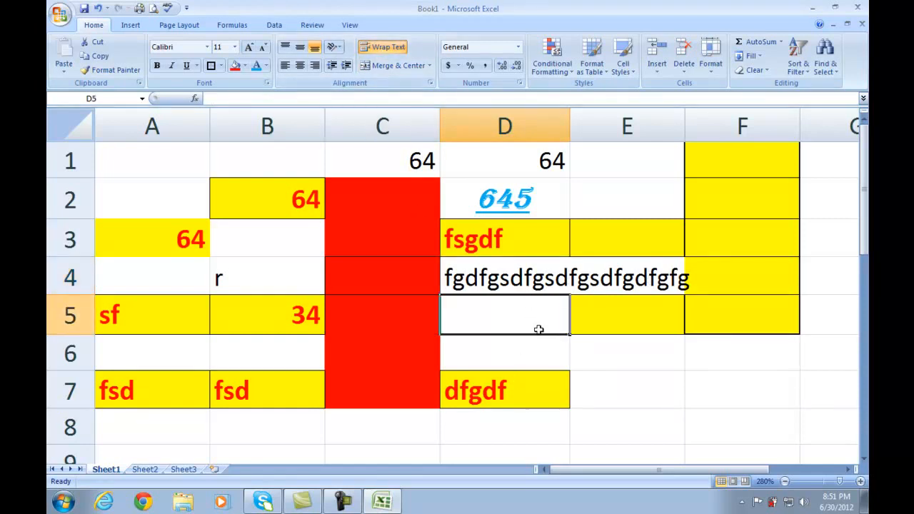
type("gdfgsfdgsfgd")
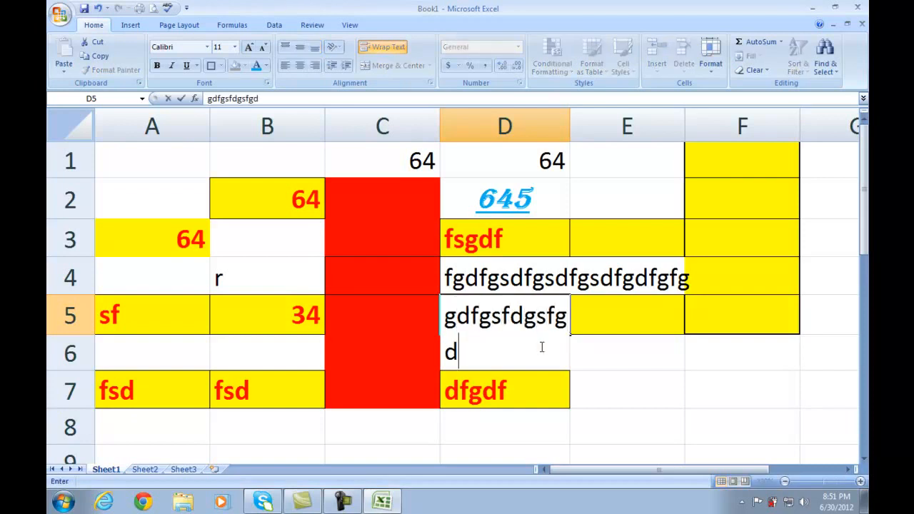
type("fgsfdgdfgdfgsdfgdfggf")
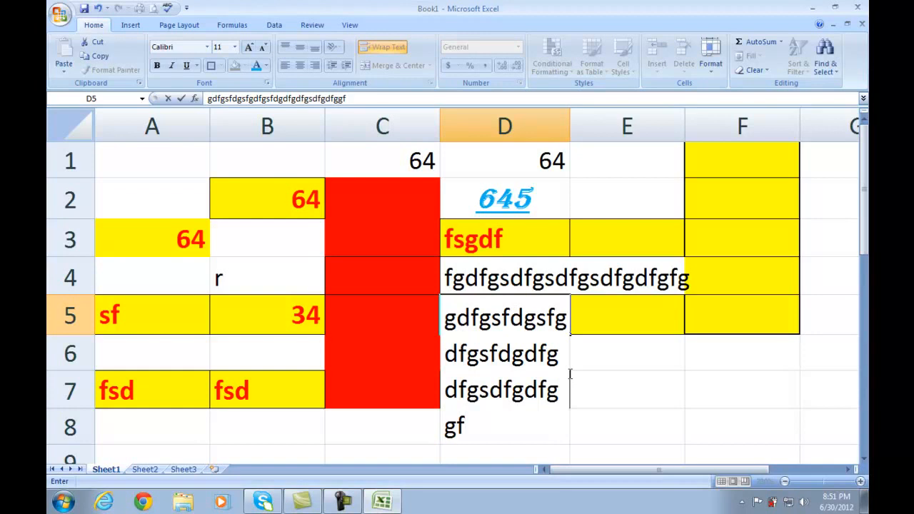
left_click(620, 395)
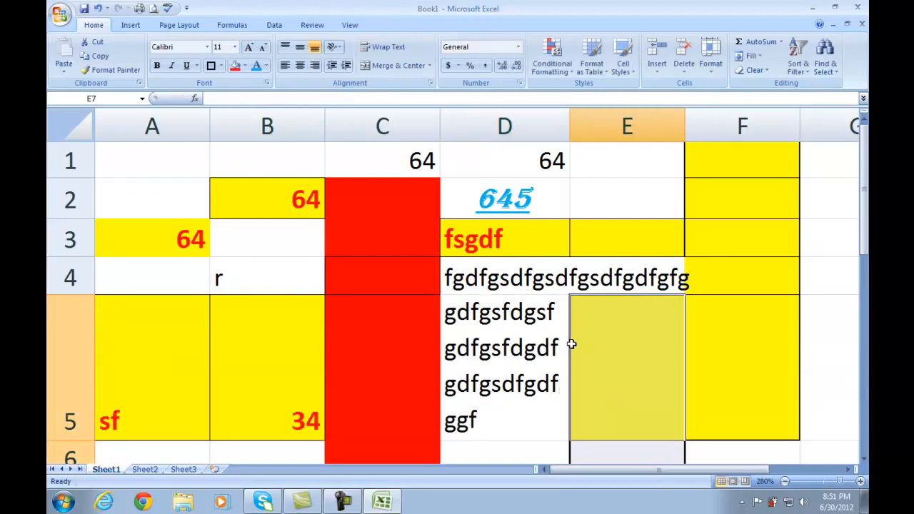
left_click(508, 347)
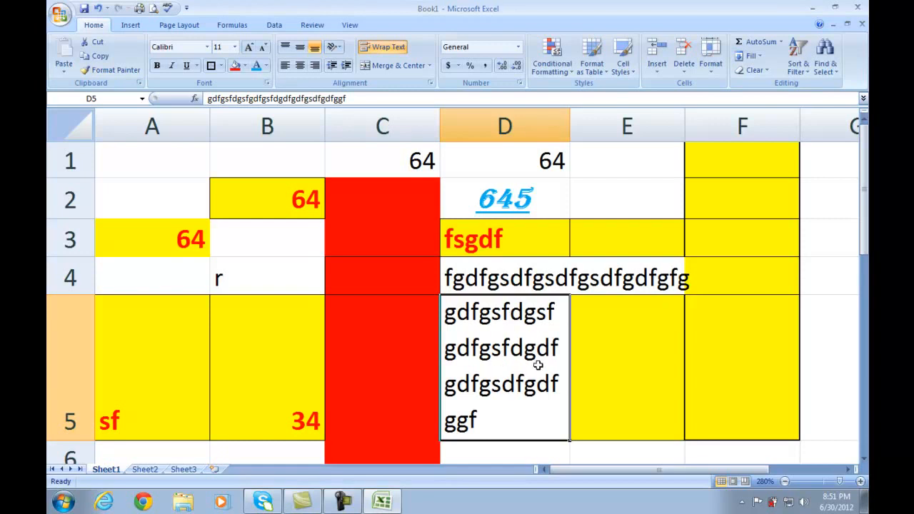
Merge and center cells A1 through E1, keeping only the upper-left-most value.
left_click(598, 196)
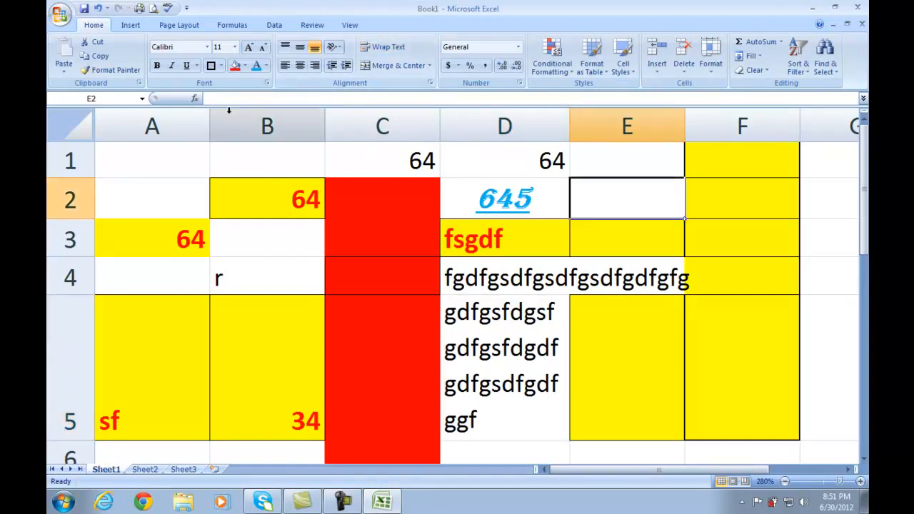
left_click_drag(151, 157, 577, 170)
left_click(578, 169)
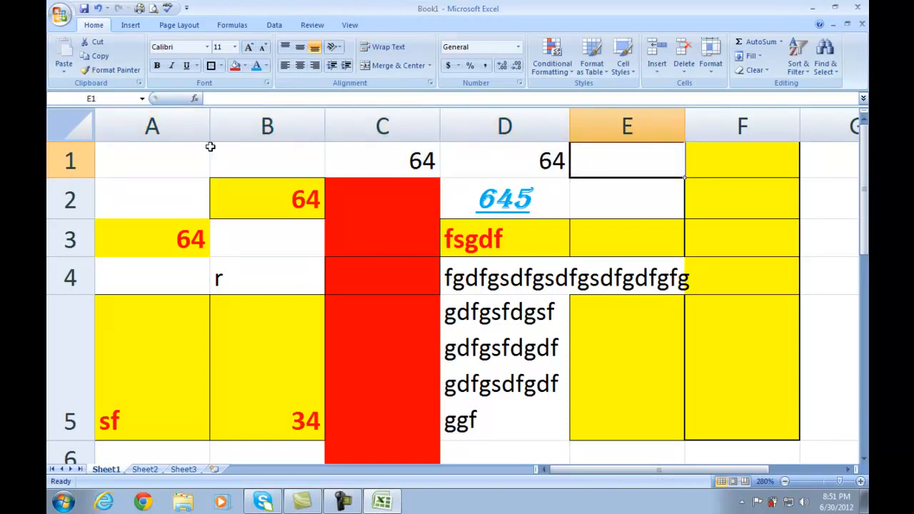
left_click_drag(173, 165, 597, 155)
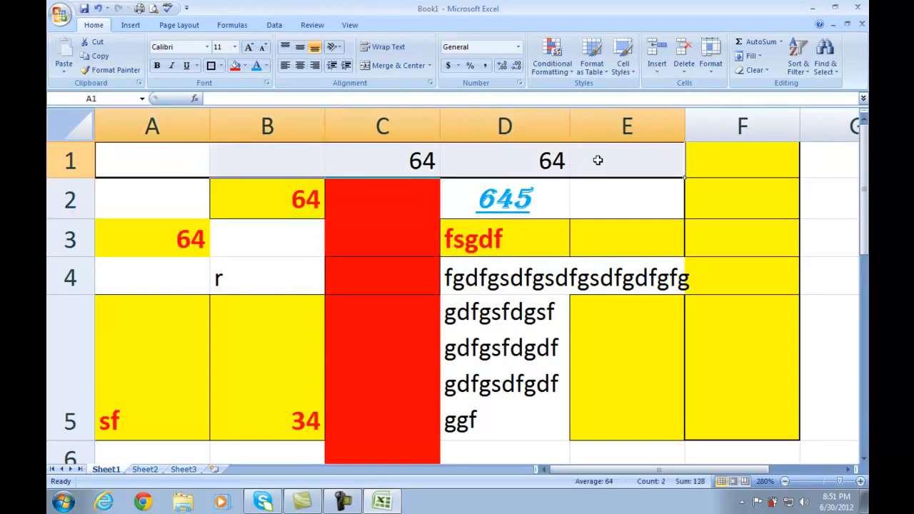
left_click(412, 71)
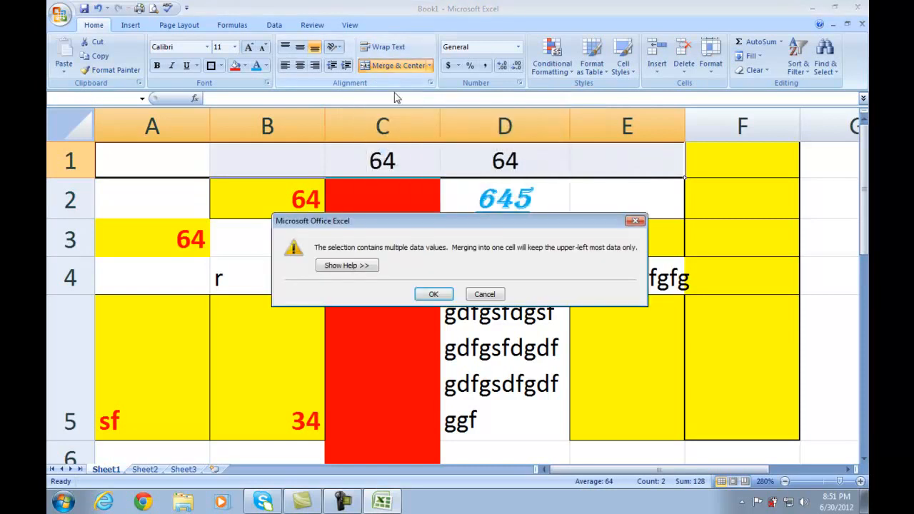
left_click(434, 295)
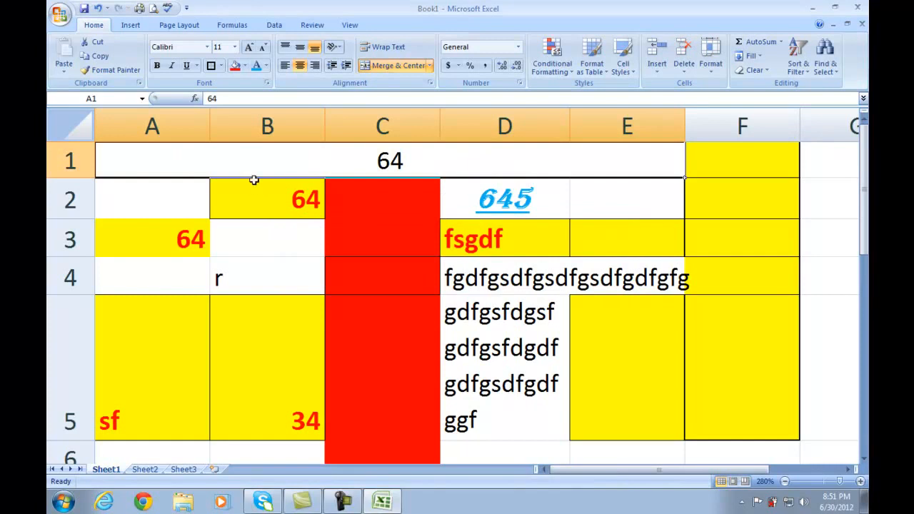
Unmerge the merged cell A1:E1 back into separate cells and check the individual cells in row 1.
left_click(507, 206)
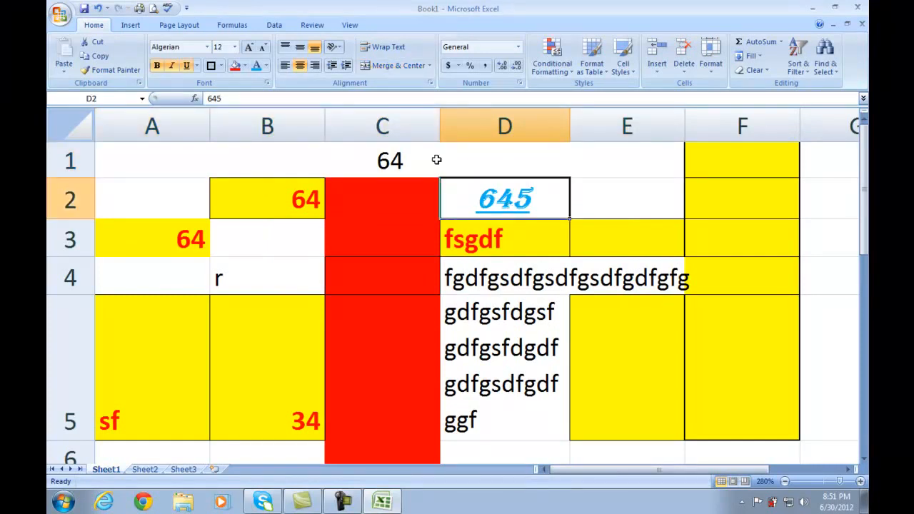
left_click(375, 169)
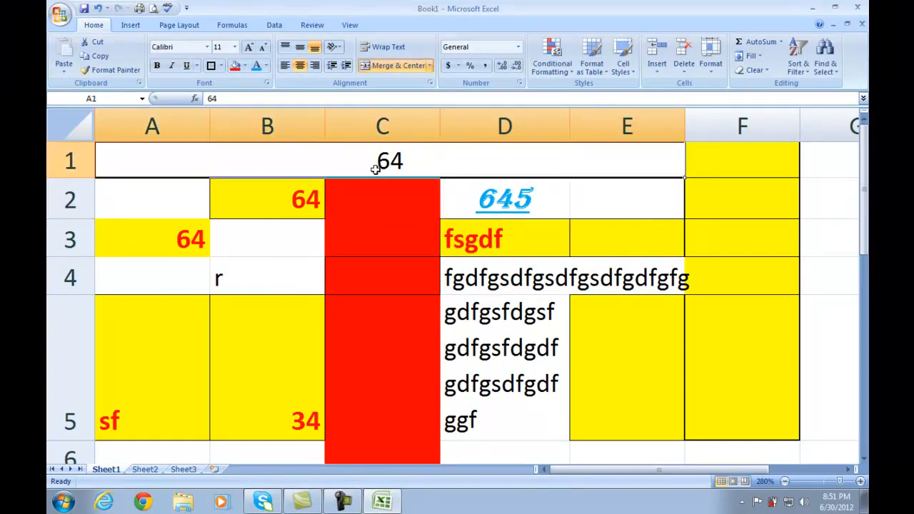
left_click(378, 66)
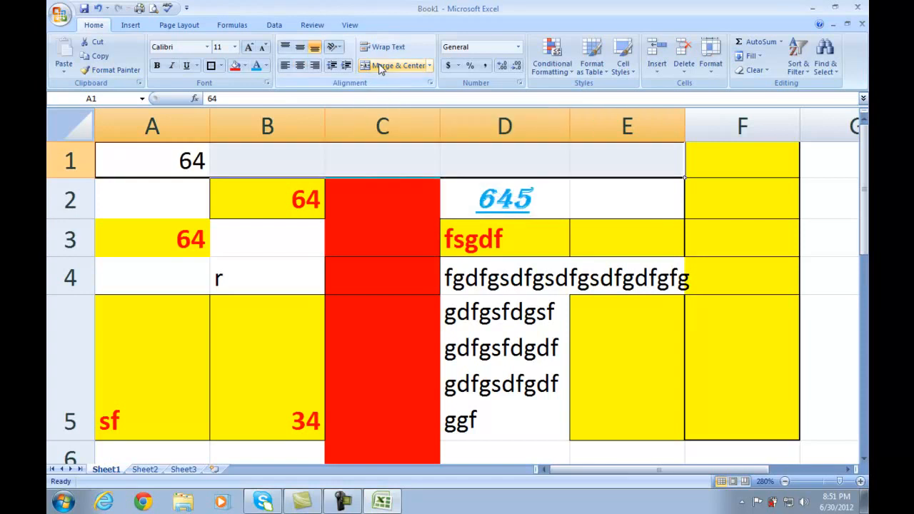
left_click(379, 167)
left_click(524, 161)
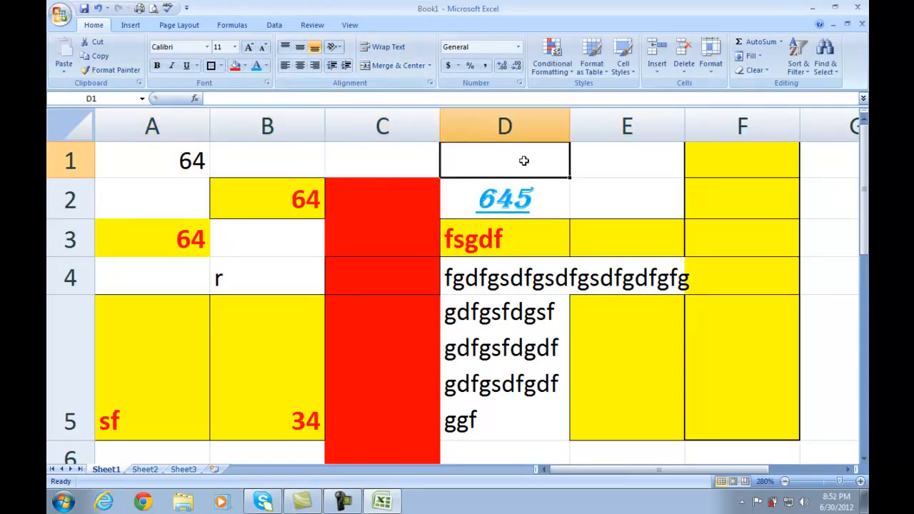
left_click(611, 172)
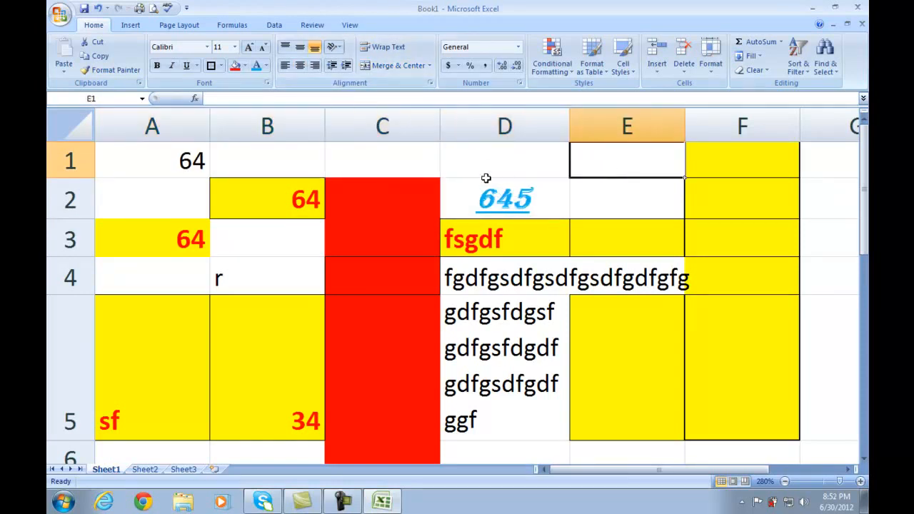